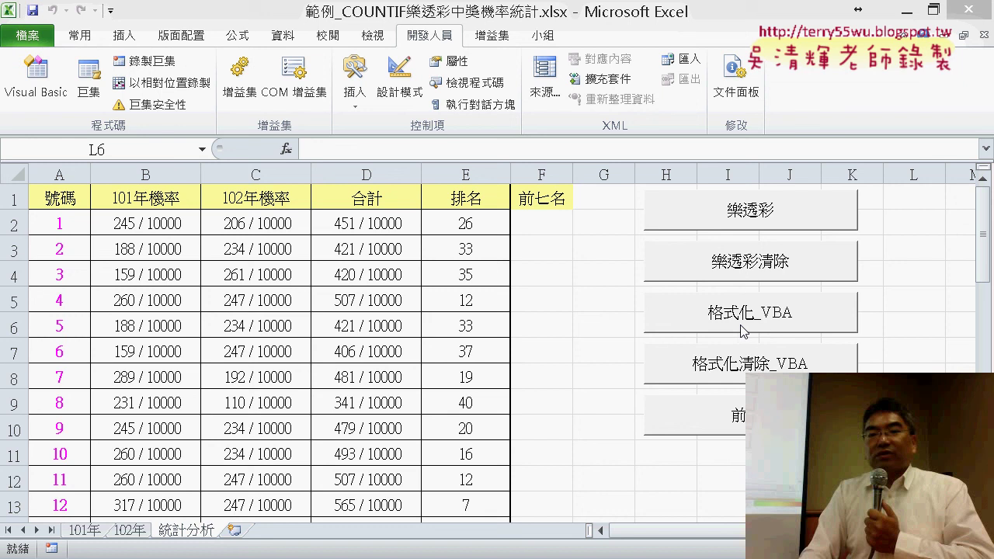
Check the rank formula in E13 and number 12 in A13, then clear column A's yellow fill with 格式化清除_VBA.
left_click(894, 329)
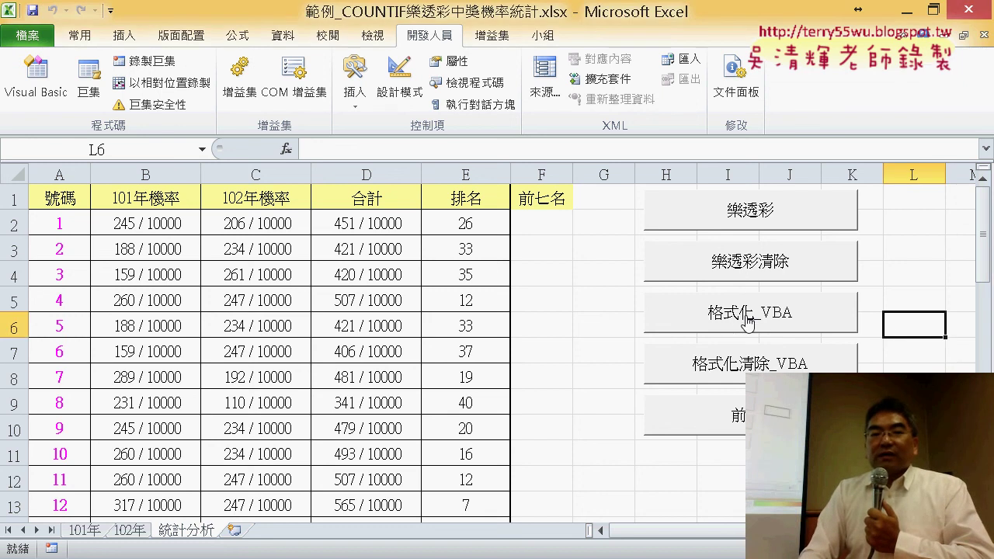
scroll(188, 455, "down", 1)
scroll(204, 362, "down", 2)
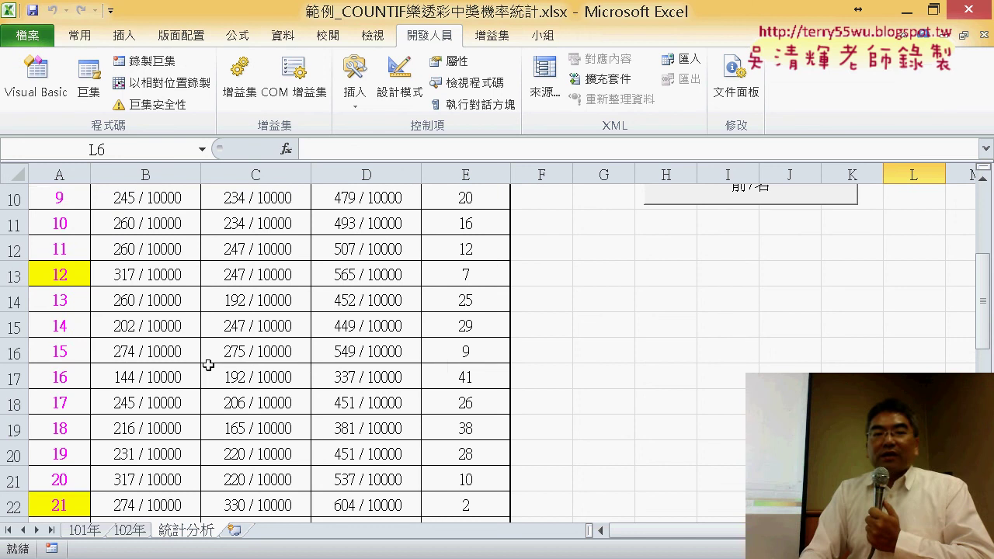
left_click(442, 276)
left_click(64, 276)
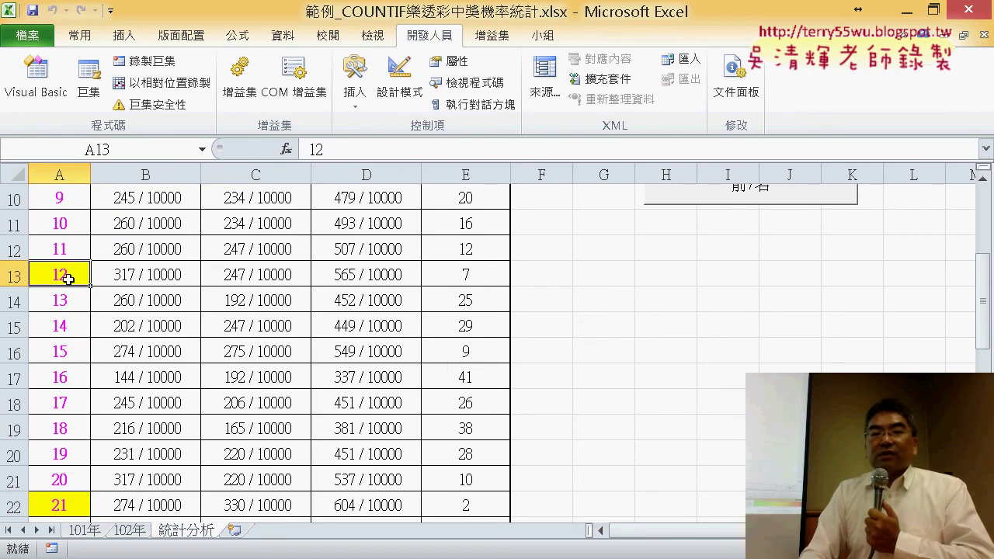
scroll(659, 332, "up", 3)
left_click(742, 360)
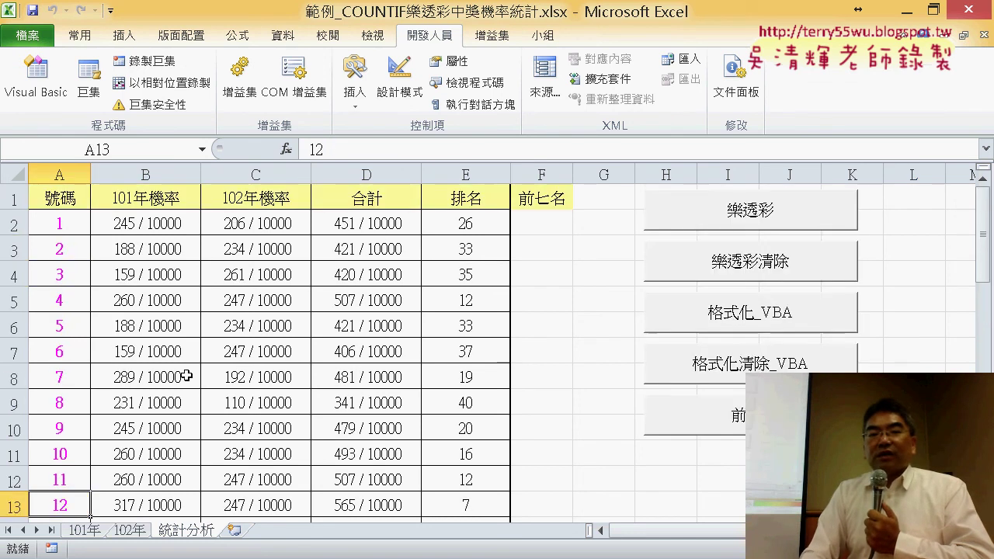
scroll(186, 376, "down", 1)
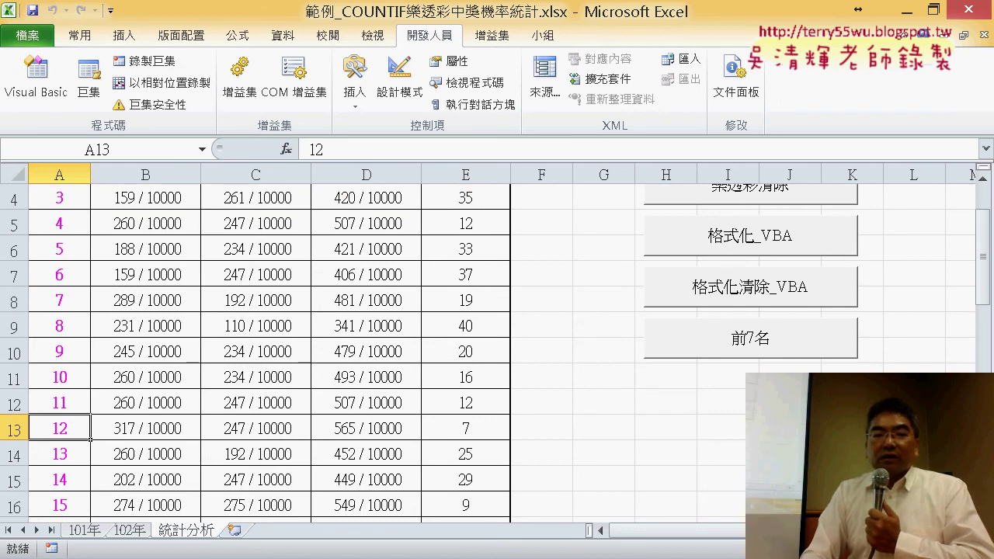
In the VBA editor, delete the For…Next loop inside 格式化_VBA, cancelling a new-procedure insert along the way.
mouse_move(244, 558)
left_click(350, 474)
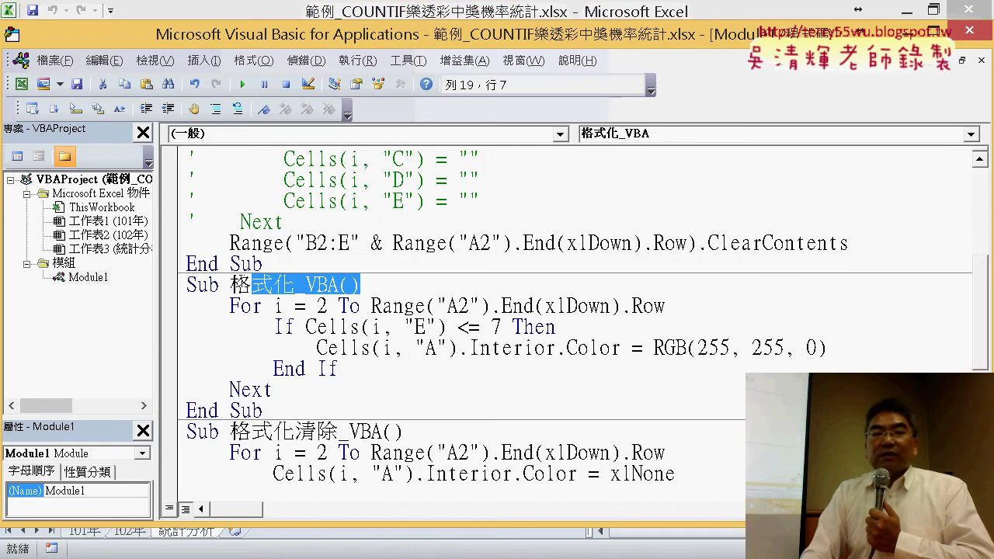
left_click_drag(363, 286, 186, 285)
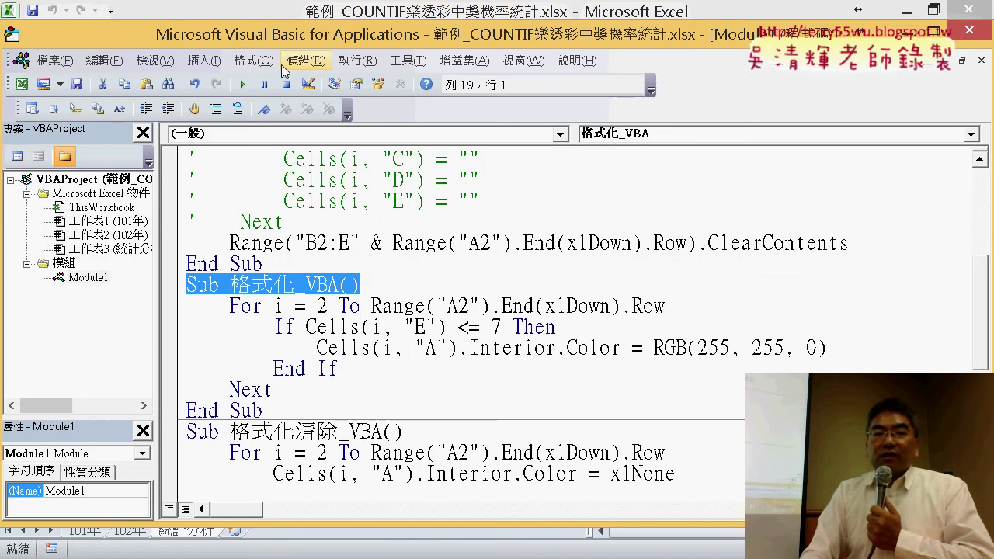
left_click(204, 61)
left_click(223, 82)
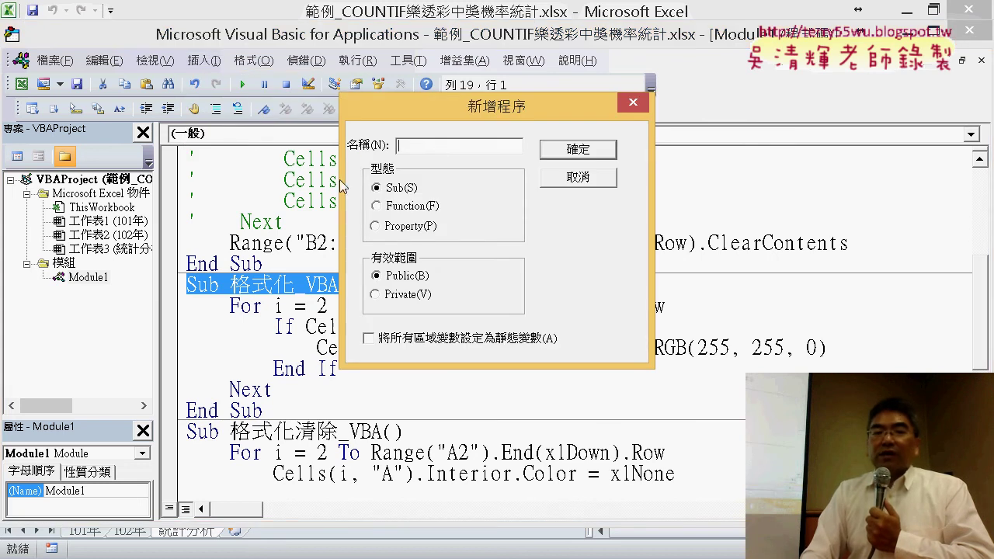
left_click(584, 185)
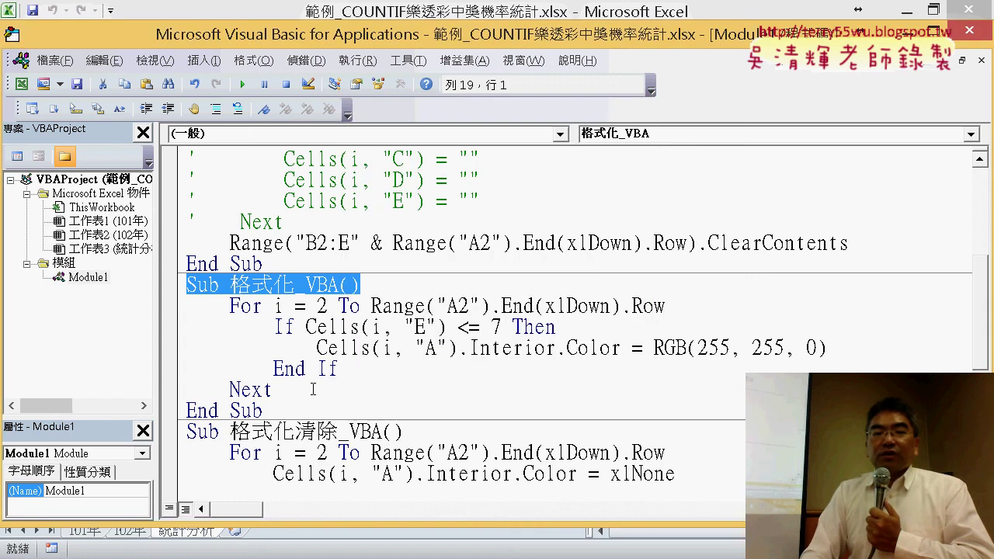
left_click_drag(313, 389, 181, 308)
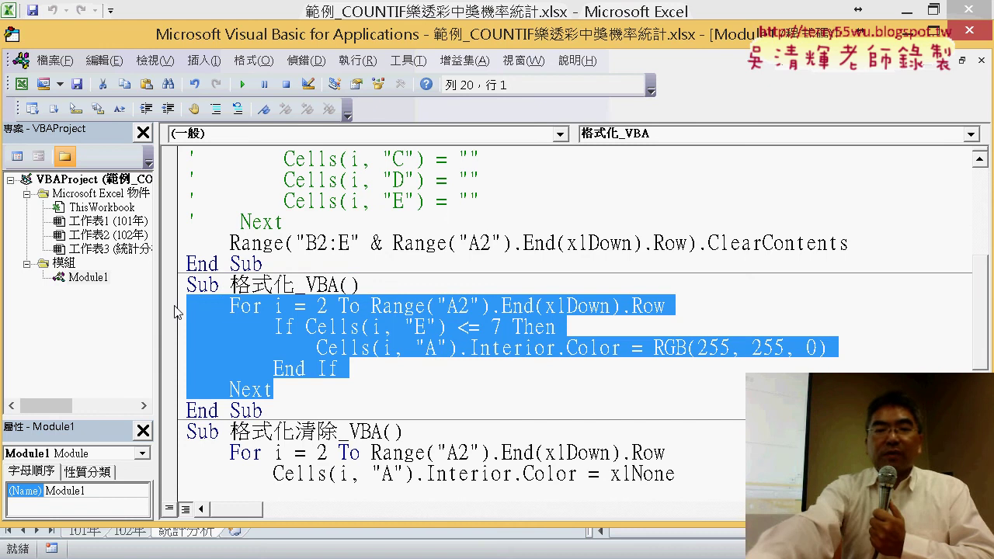
key("Delete")
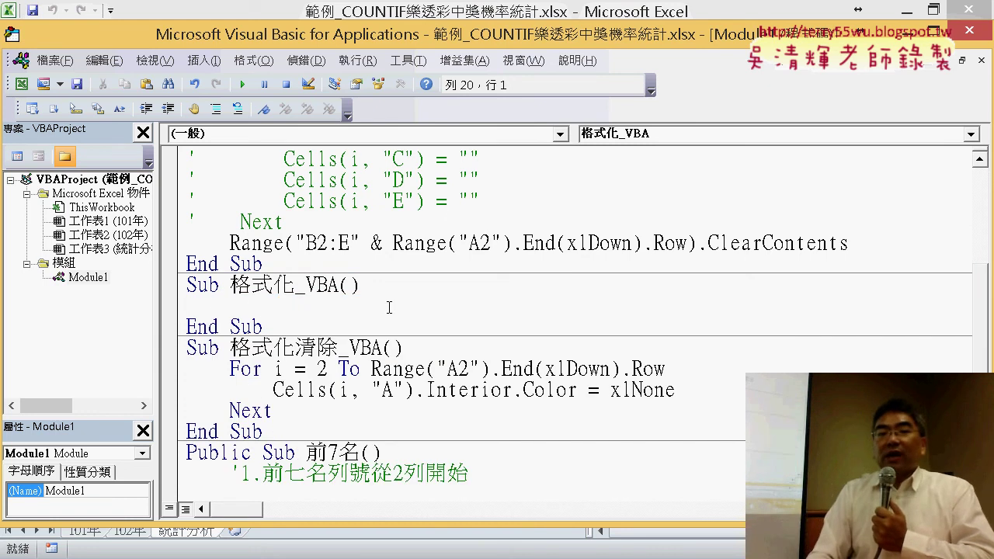
Copy the For…Next loop from the 樂透彩 procedure.
scroll(389, 308, "up", 1)
scroll(388, 308, "up", 1)
scroll(386, 307, "up", 1)
scroll(389, 307, "up", 1)
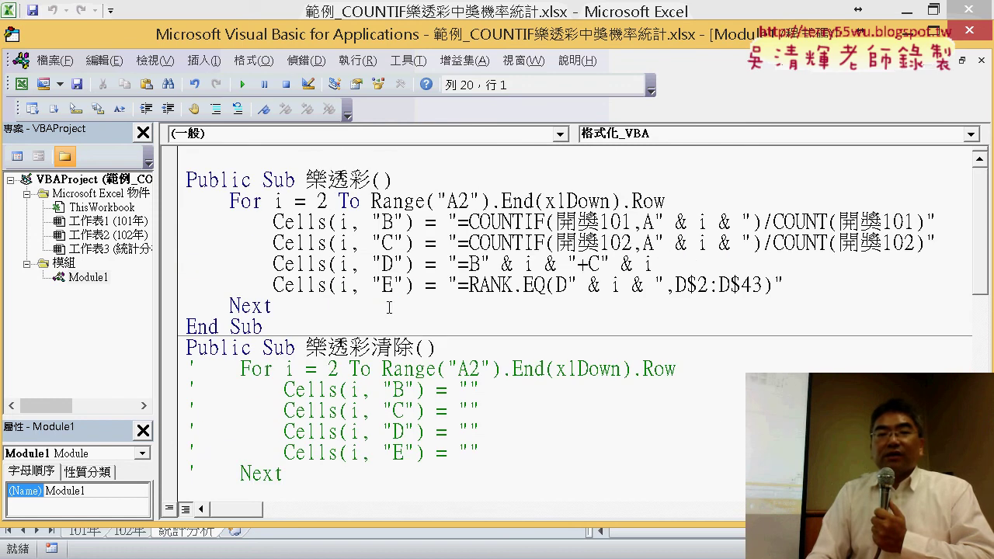
left_click_drag(300, 308, 151, 210)
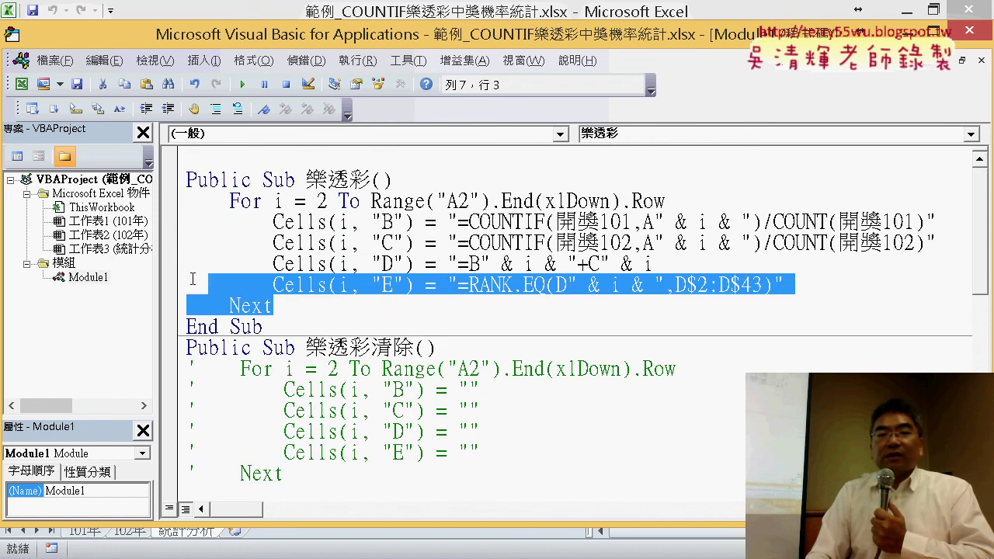
right_click(314, 222)
left_click(343, 247)
Paste the loop into 格式化_VBA and select its four Cells formula lines.
scroll(398, 272, "down", 3)
scroll(398, 271, "down", 2)
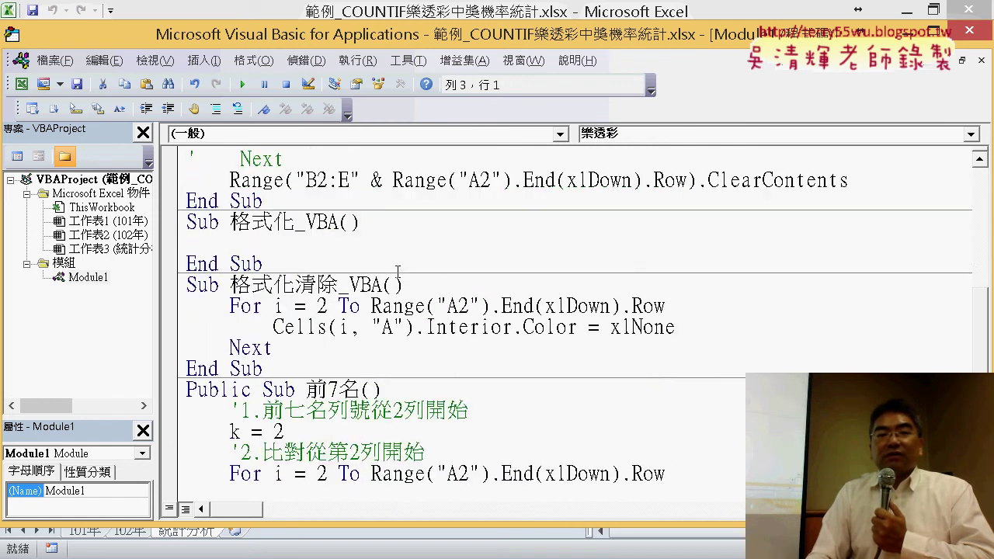
left_click(195, 247)
right_click(236, 247)
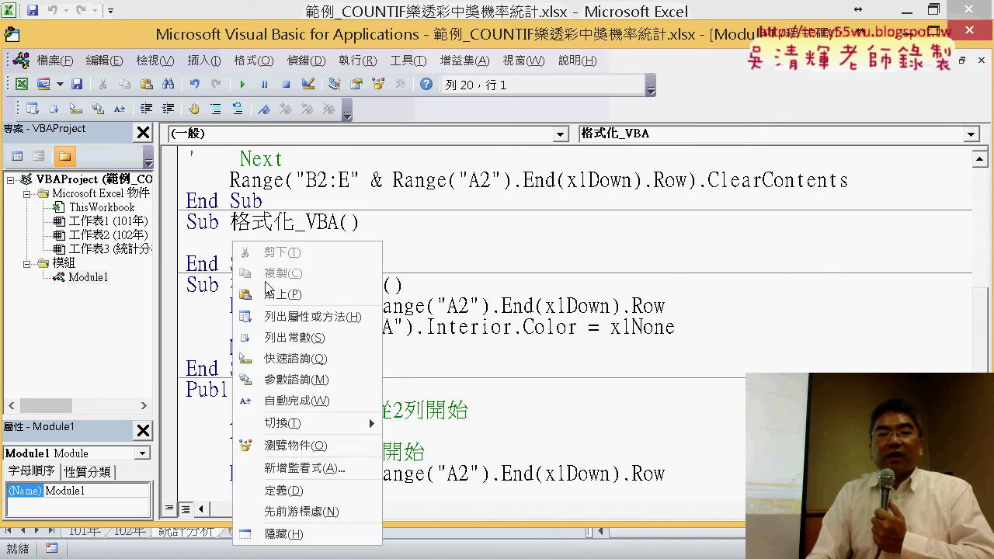
left_click(271, 290)
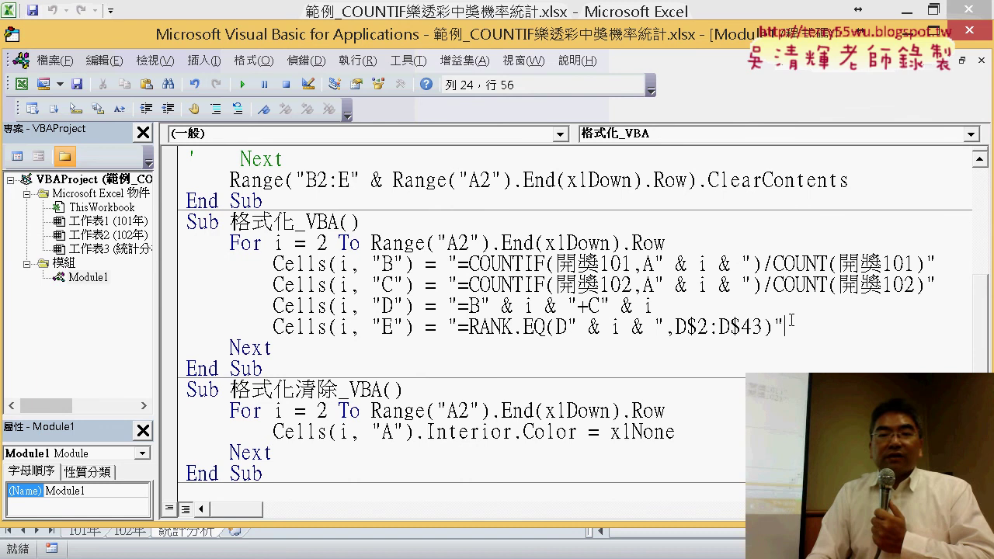
left_click_drag(789, 327, 144, 276)
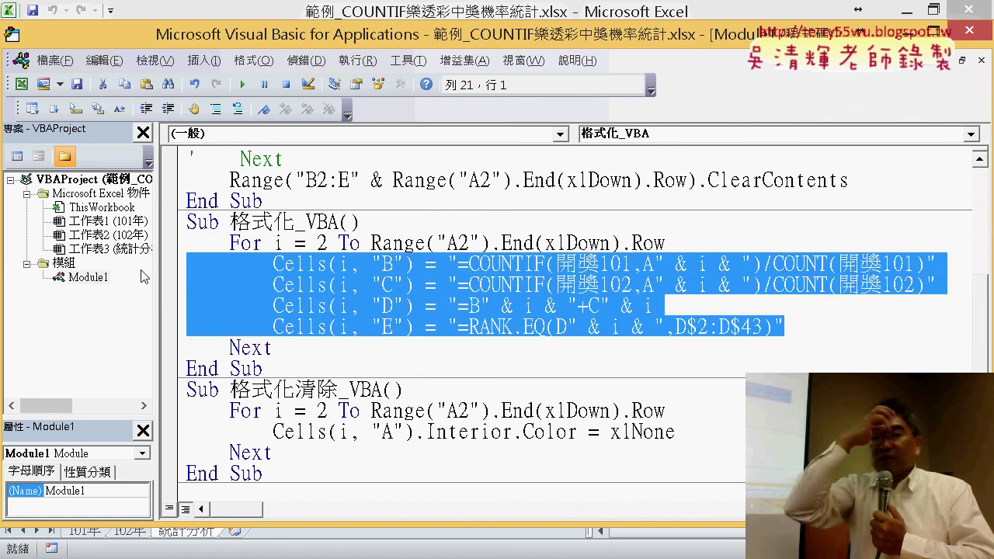
Delete the four formula lines and start an If statement, repositioning the editor to see the sheet.
key("Delete")
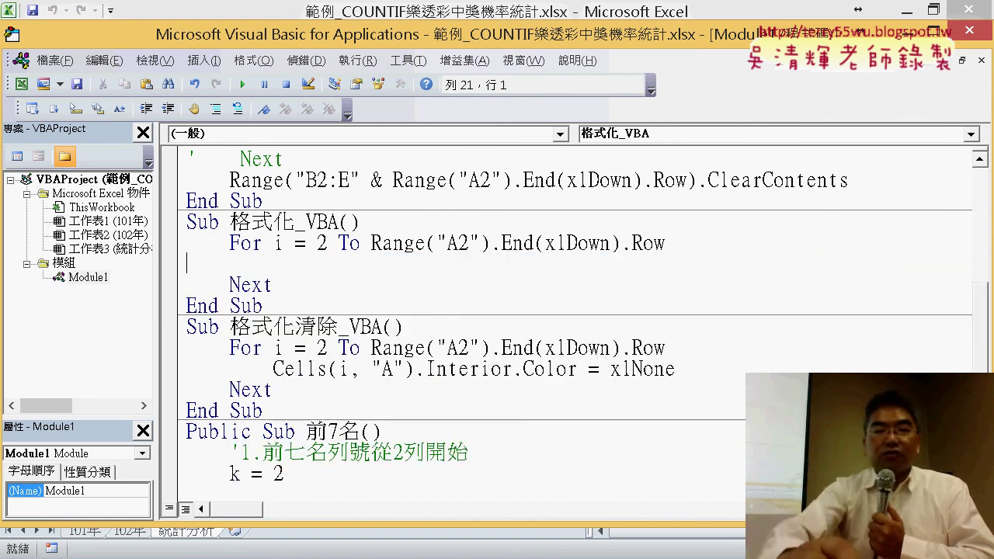
key("Tab")
key("Tab")
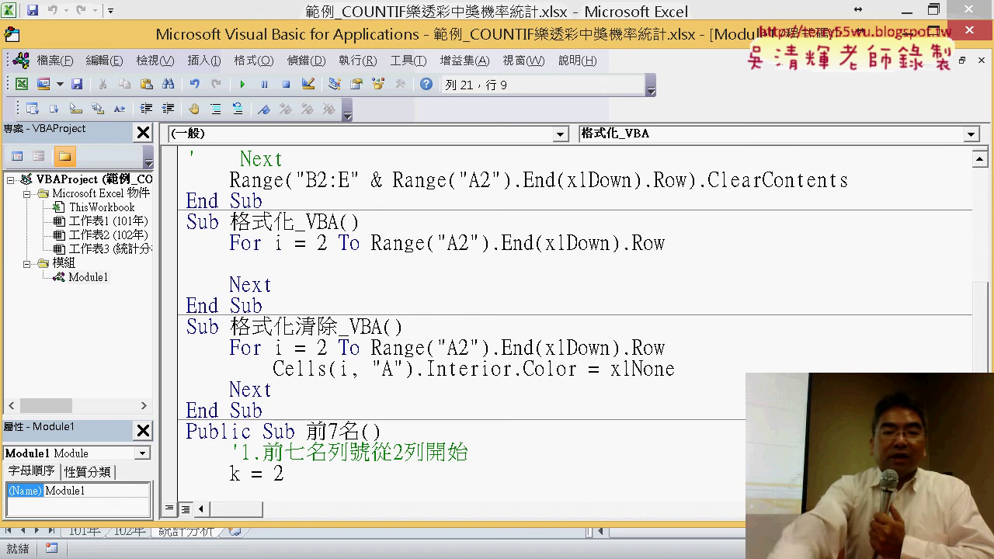
type("i")
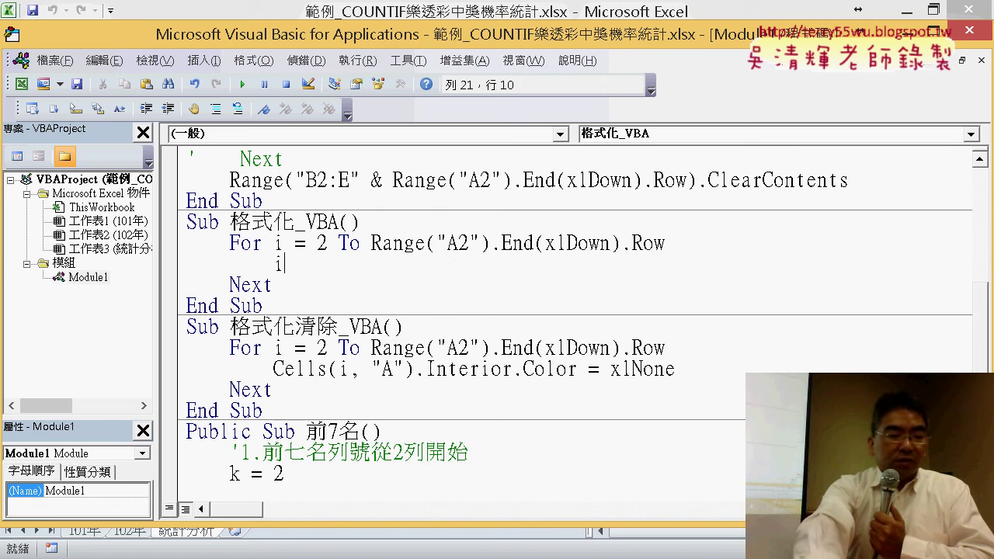
type("f")
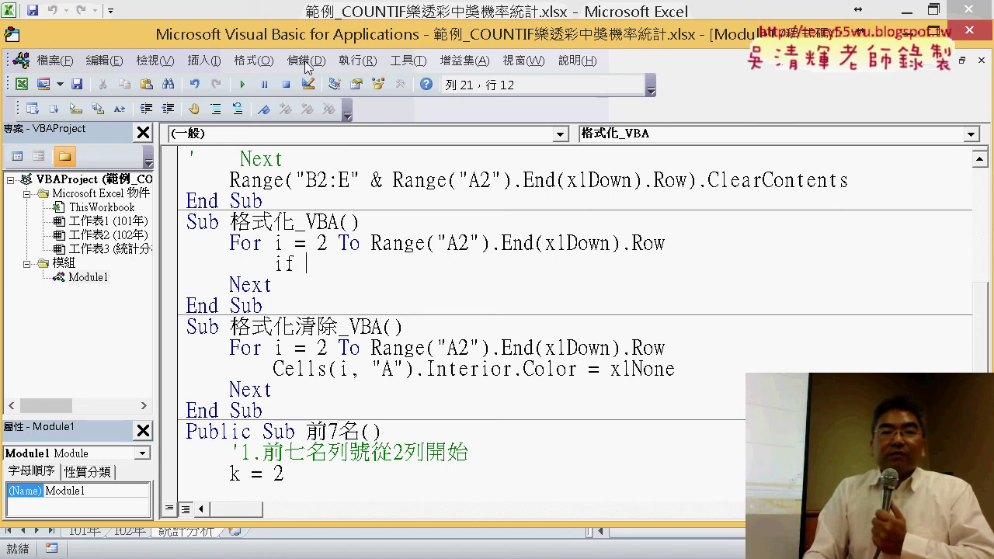
left_click_drag(580, 120, 789, 72)
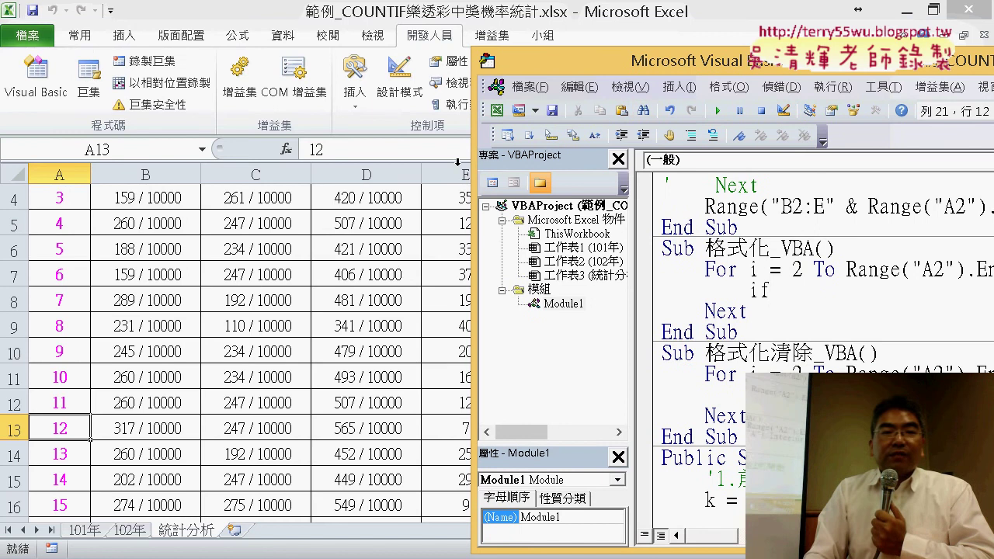
mouse_move(558, 67)
left_mouse_down()
mouse_move(641, 67)
mouse_move(220, 51)
left_mouse_up()
type("cell")
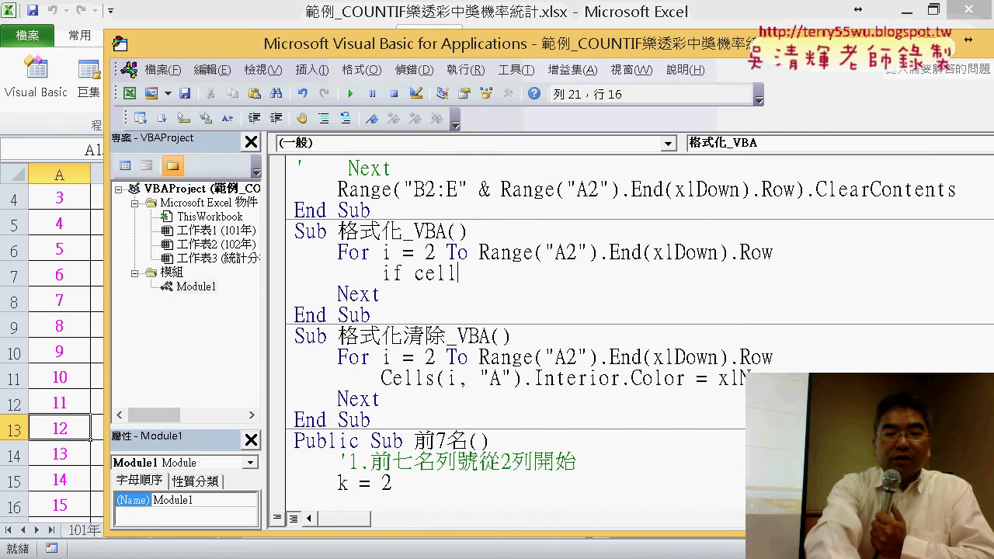
Complete If Cells(i, "E") <= 7 Then with End If and an indented empty line between.
type("s(")
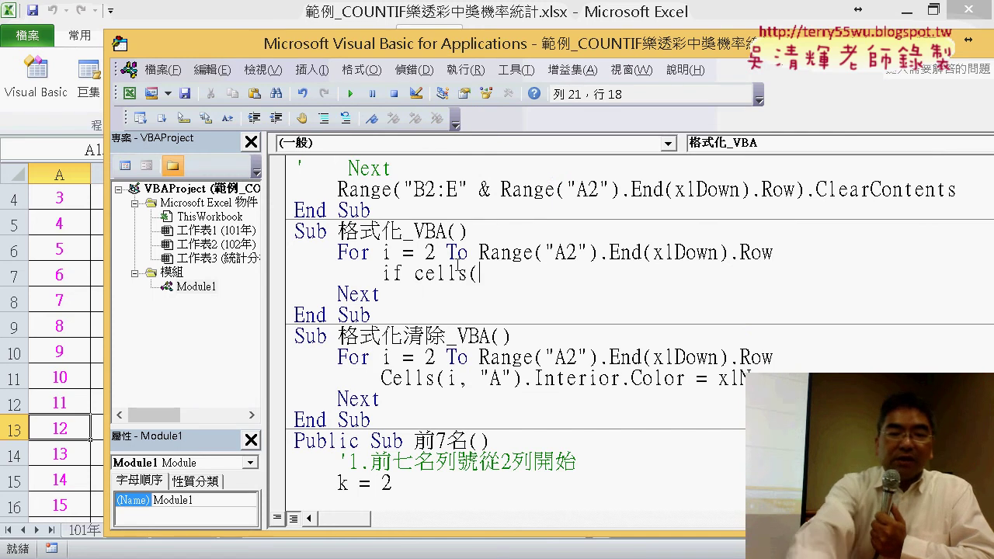
type("i,")
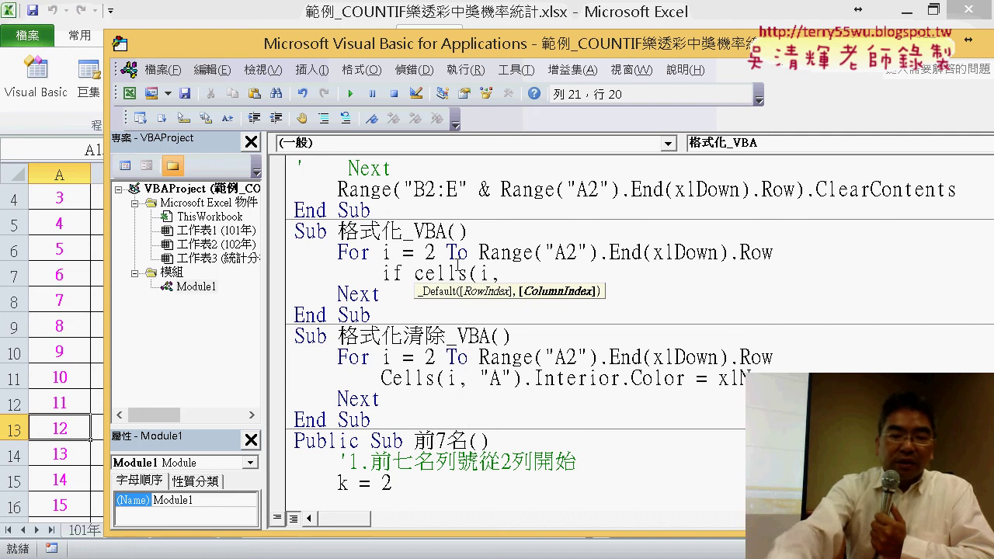
type("\"E\"")
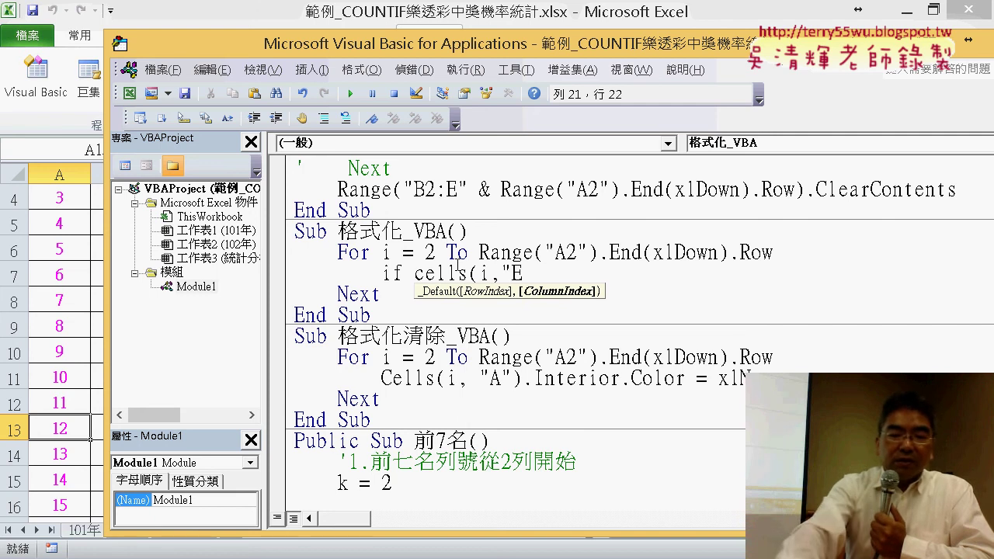
type(")")
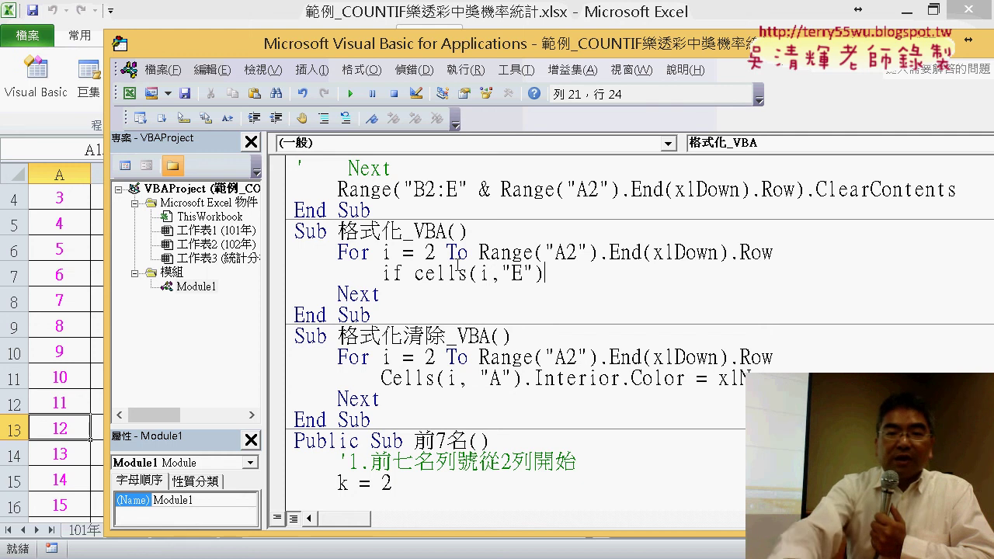
type("<=7 ")
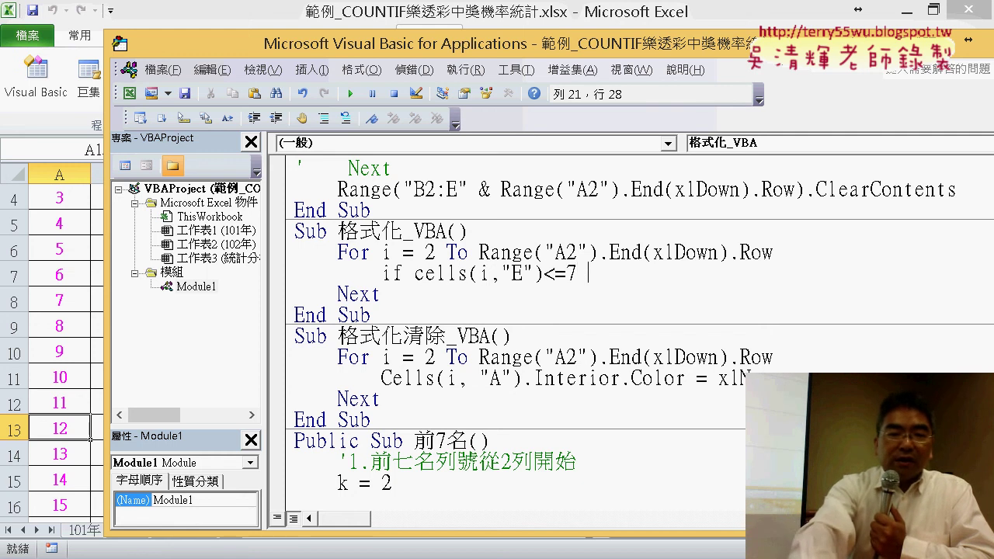
type("then")
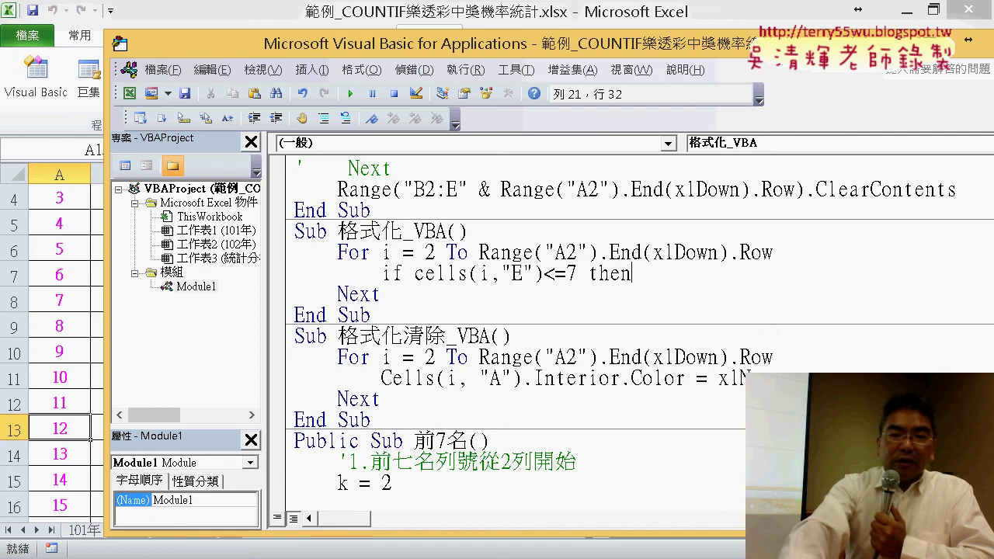
key("Return")
key("Return")
type("end i")
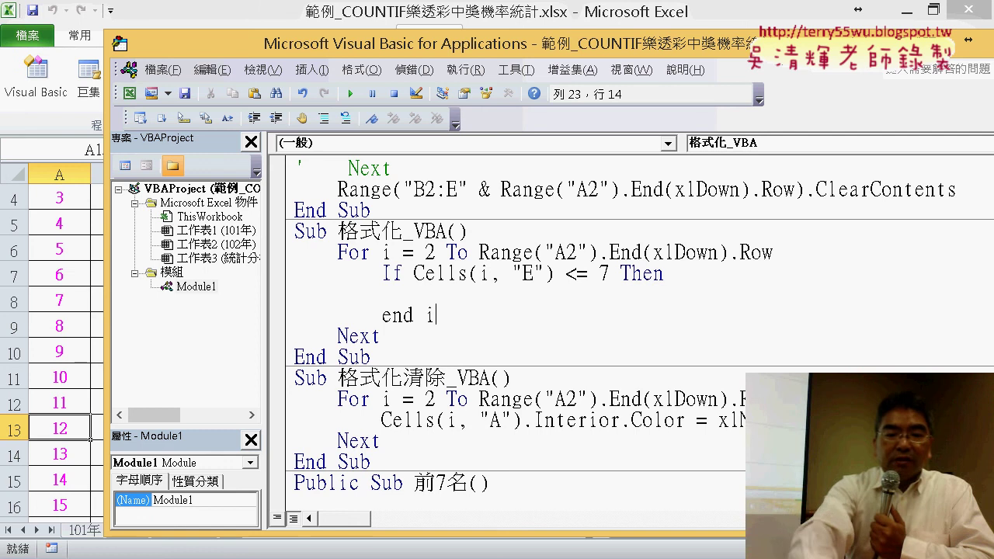
type("f")
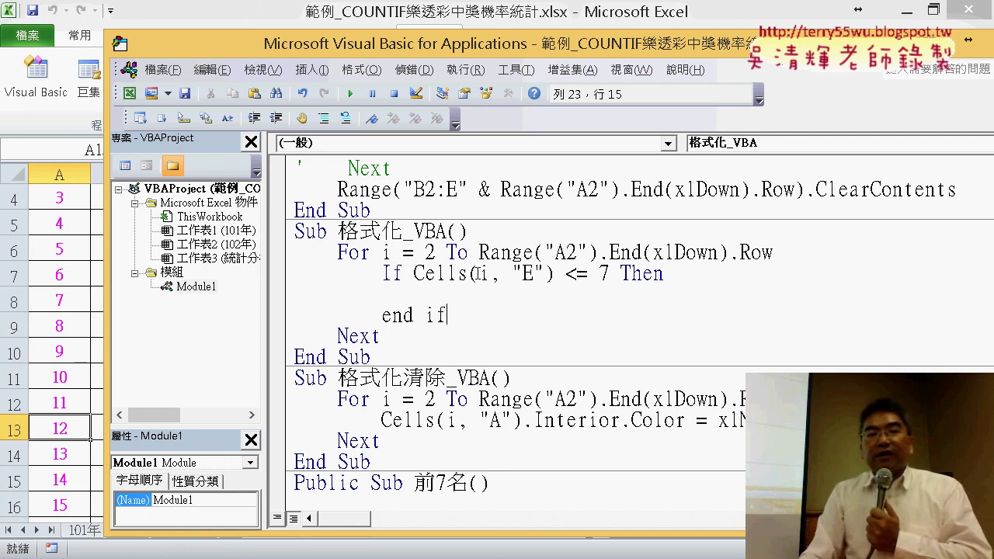
key("Down")
key("Down")
left_click(451, 294)
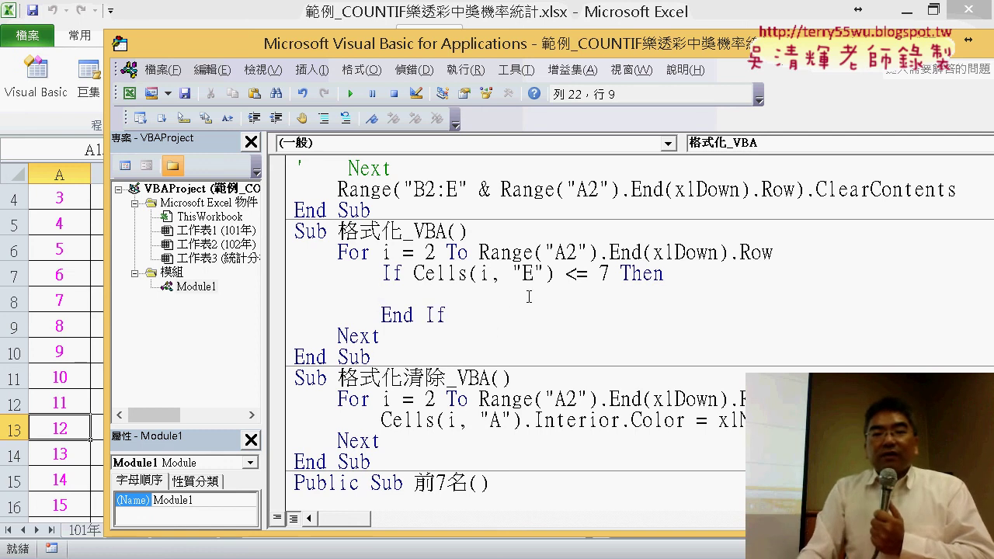
left_click_drag(673, 277, 609, 274)
left_click(575, 276)
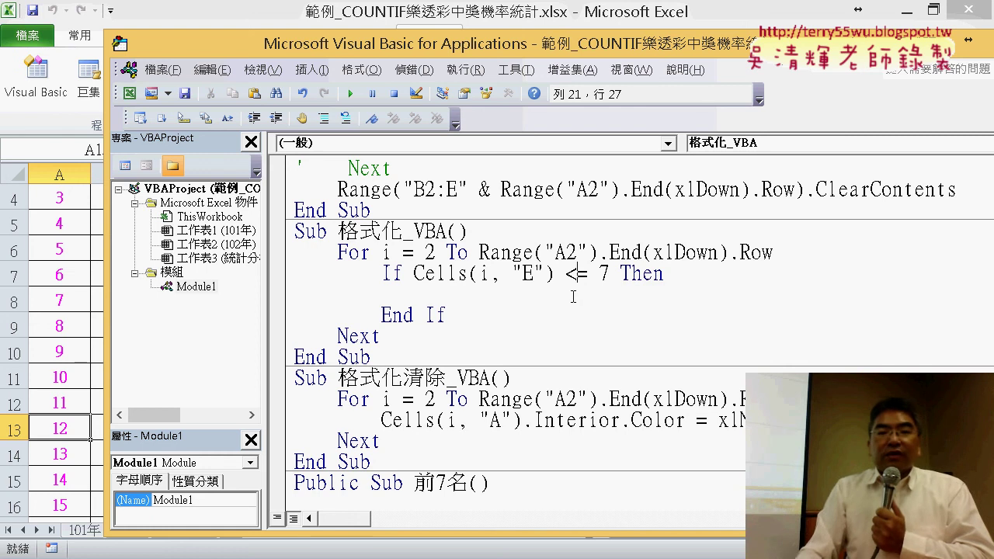
key("Tab")
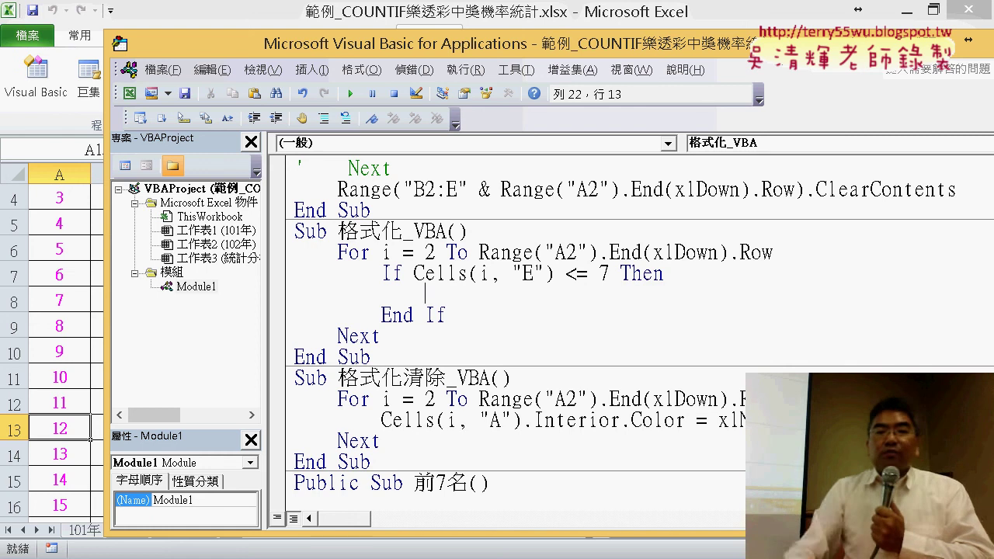
left_click_drag(604, 273, 420, 274)
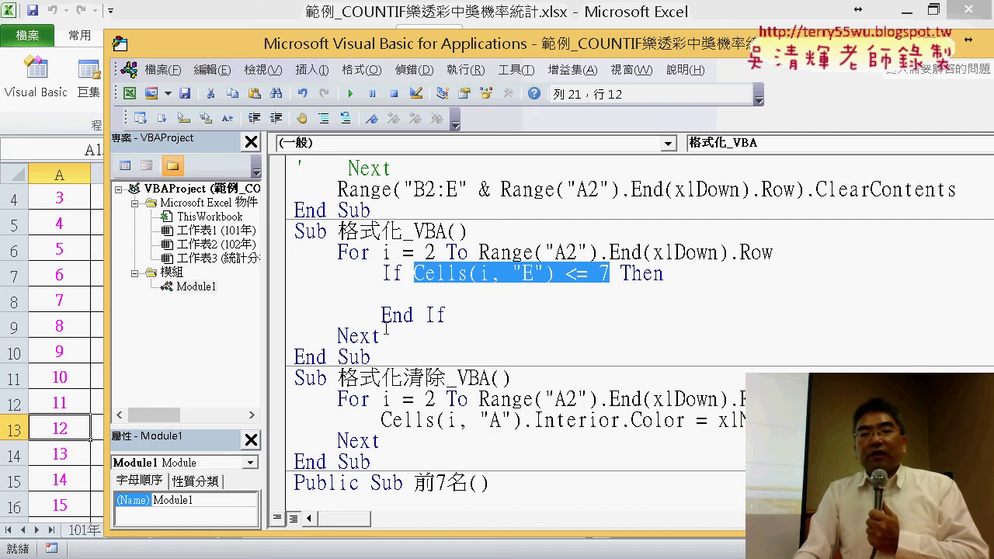
Write Cells(i, "A").Interior.Color = RGB(255, 255, 0) inside the If block, dismissing compile-error prompts.
left_click(430, 295)
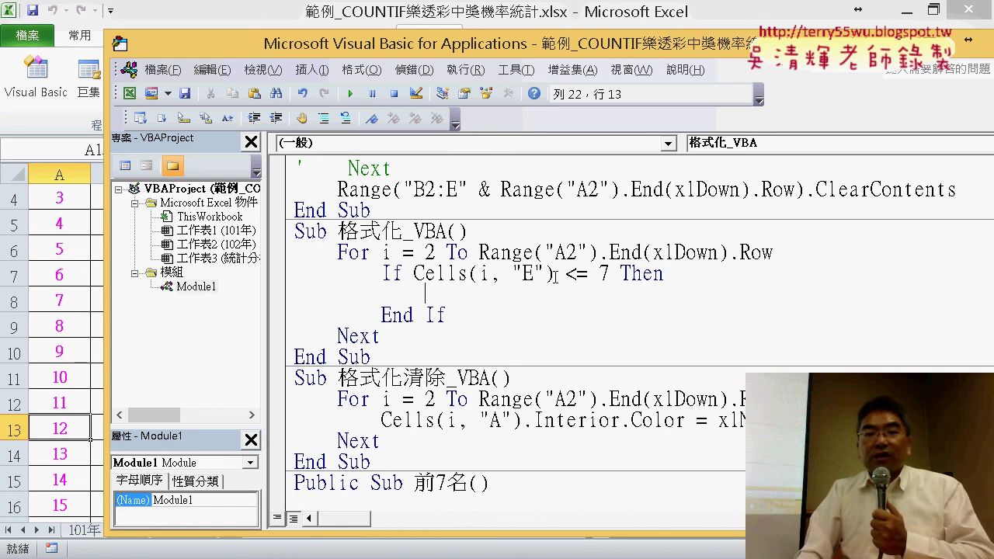
mouse_move(553, 273)
left_mouse_down()
mouse_move(415, 273)
mouse_move(432, 303)
mouse_move(381, 294)
left_mouse_up()
left_click(411, 273)
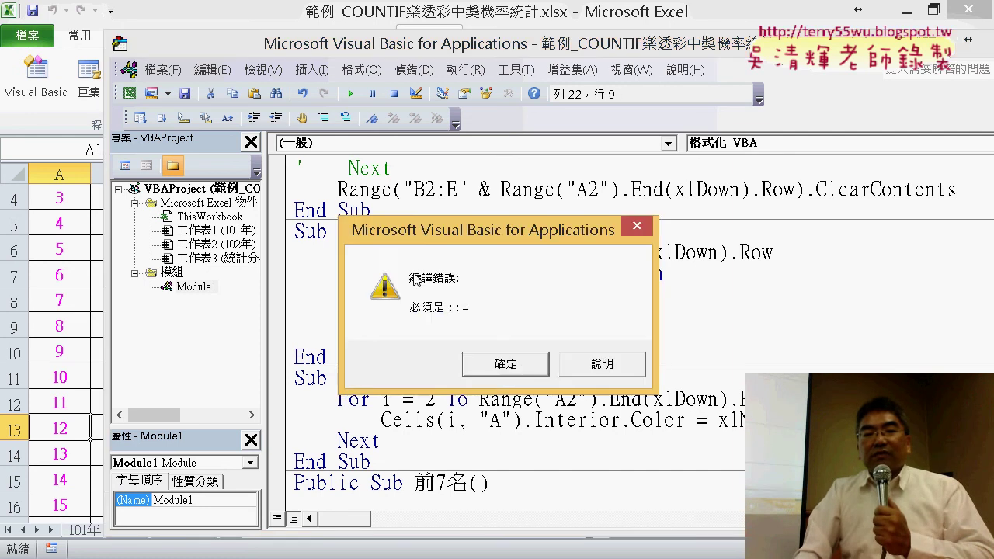
left_click(499, 363)
double_click(542, 295)
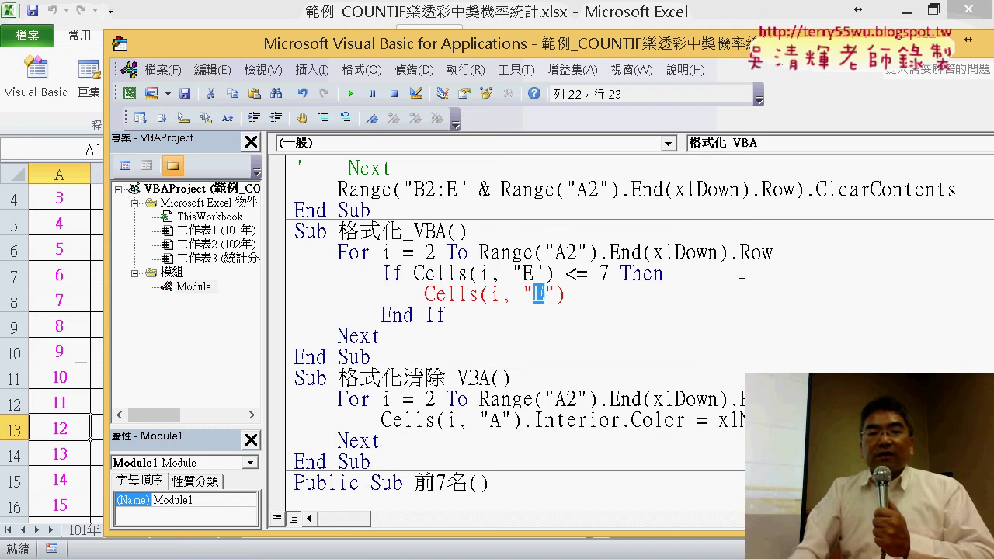
type("A")
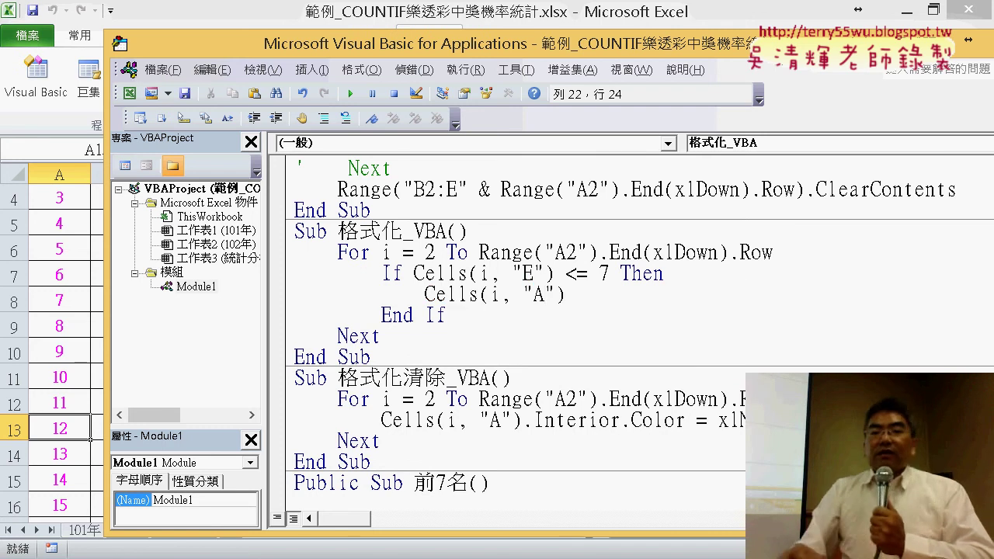
left_click(693, 342)
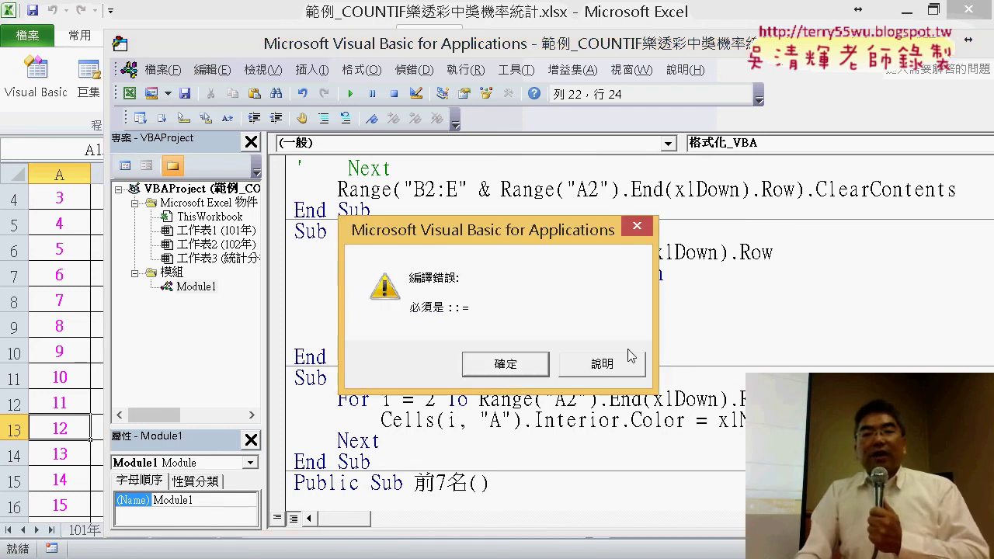
left_click(504, 366)
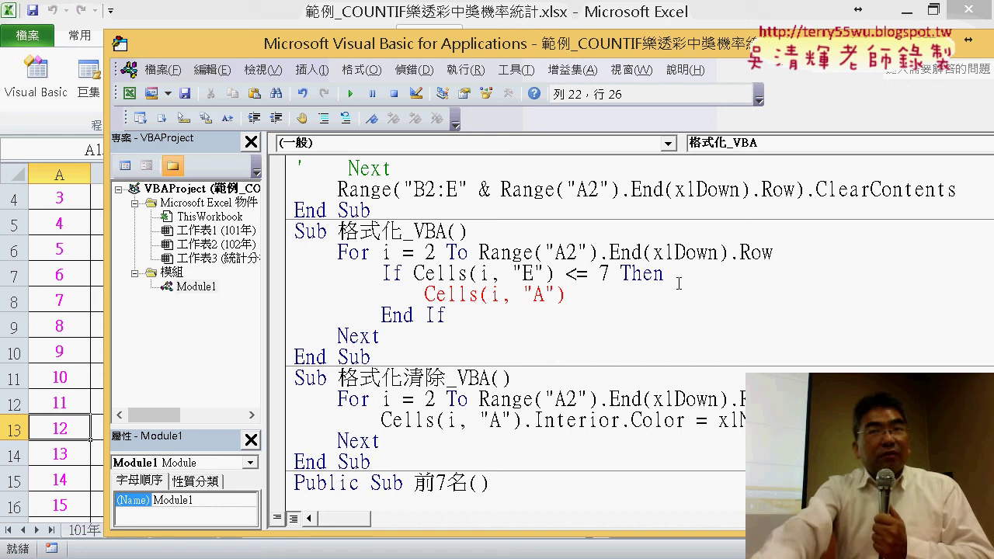
type(".inter")
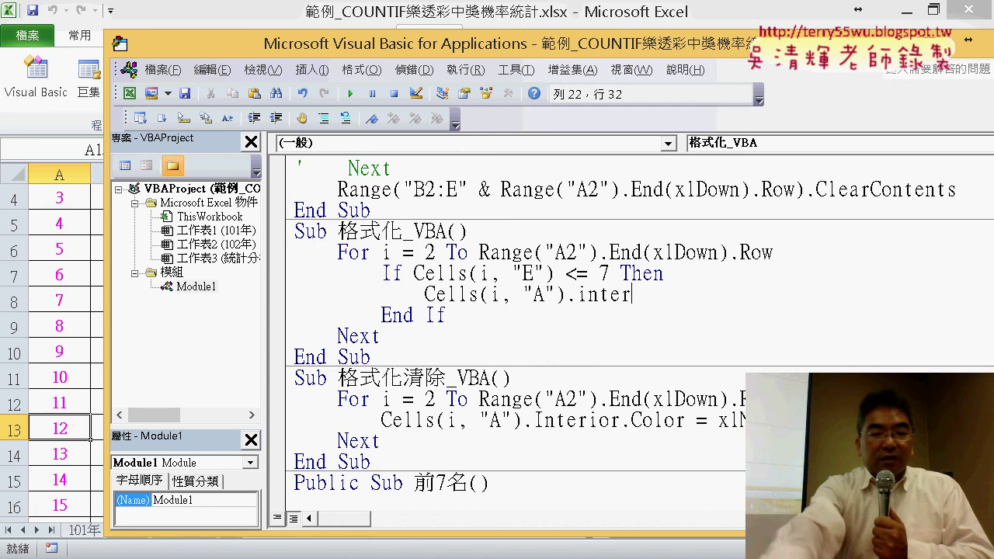
type("io")
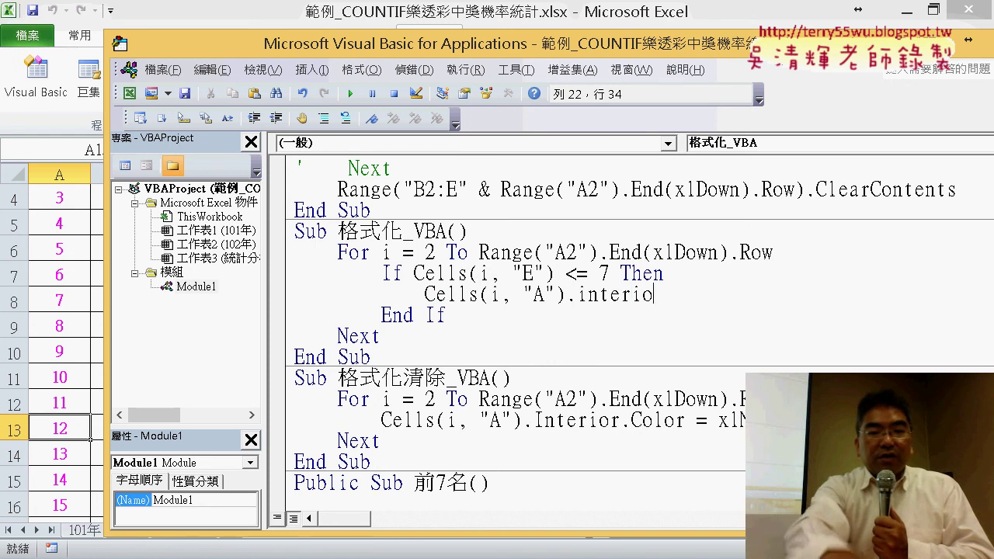
type("r.")
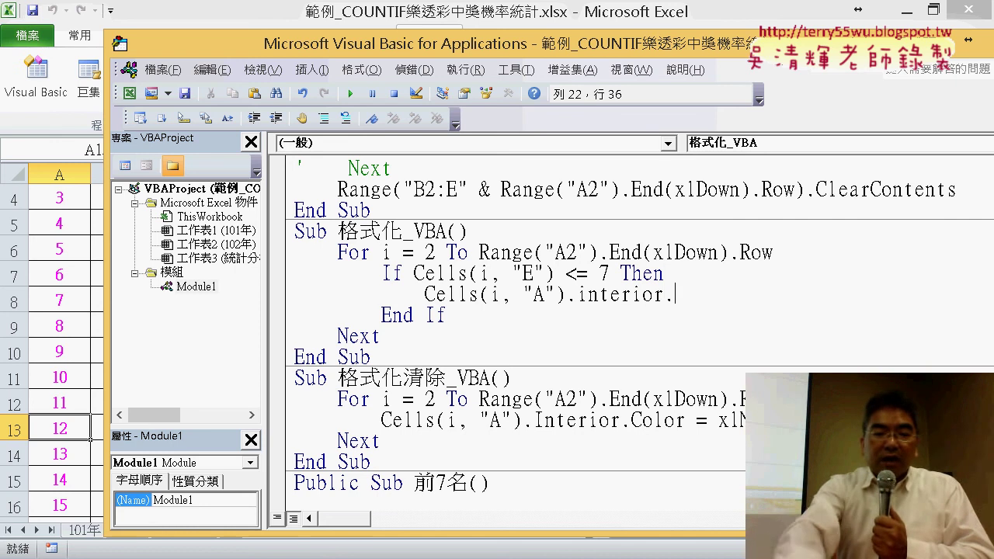
type("color")
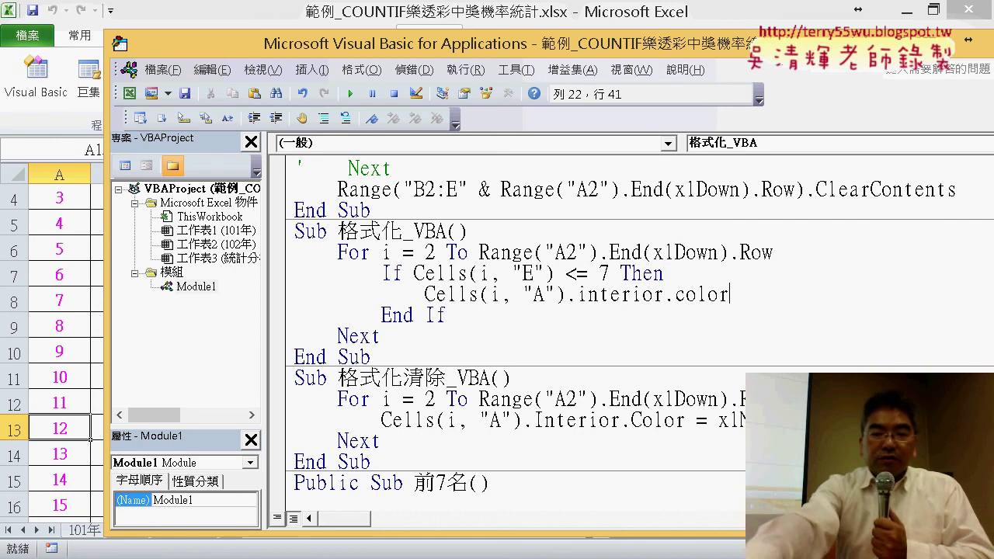
type("=r")
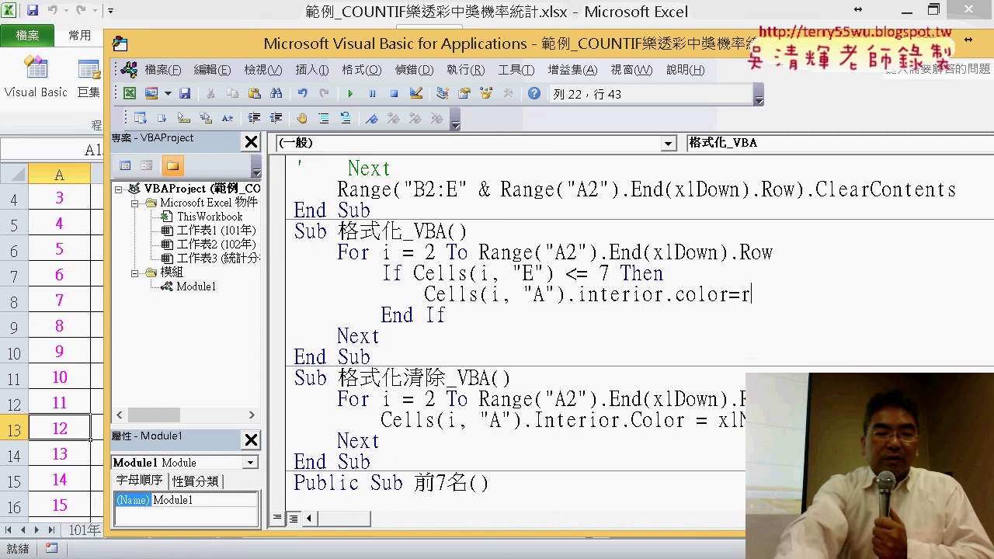
type("gb")
type("(i, \"A")
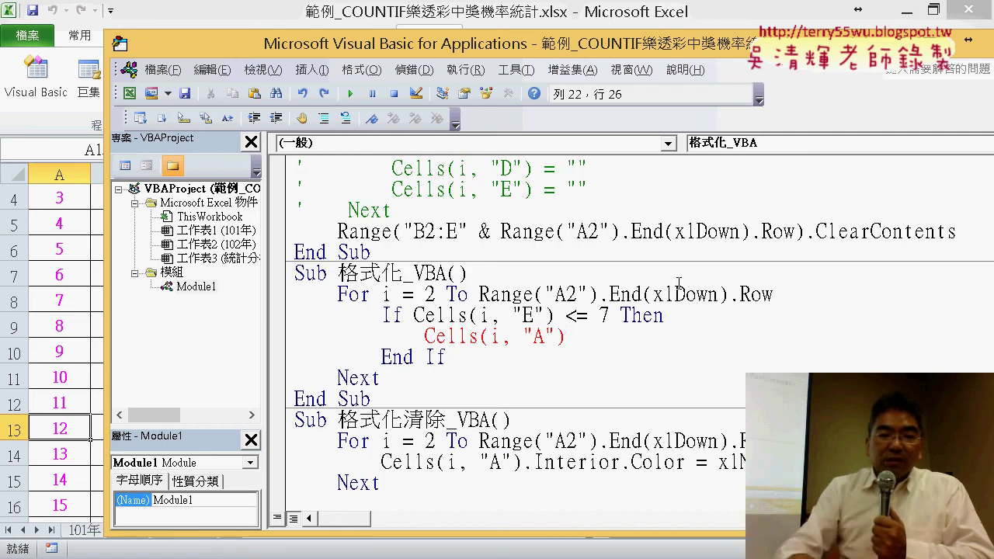
type(".inte")
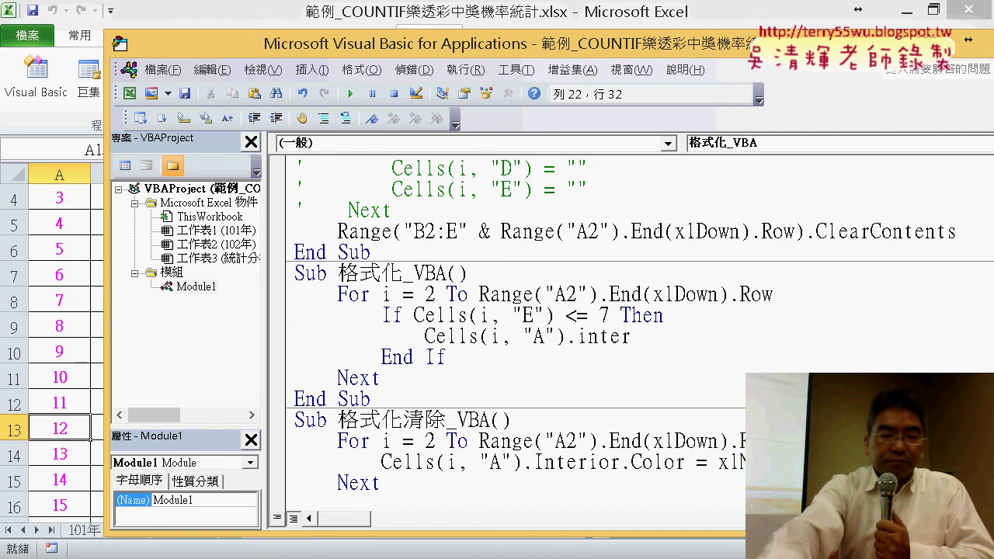
type("r.")
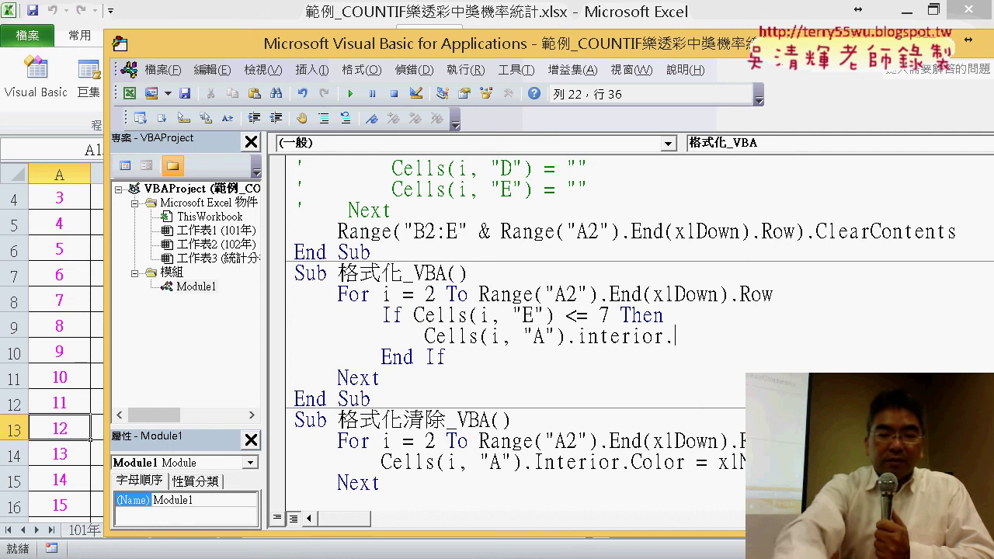
type("color")
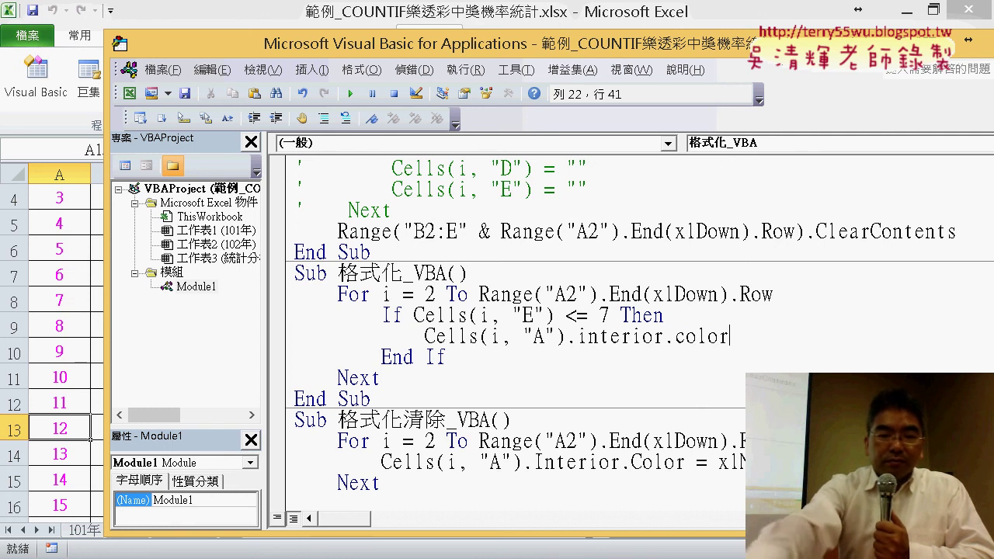
type("=rg")
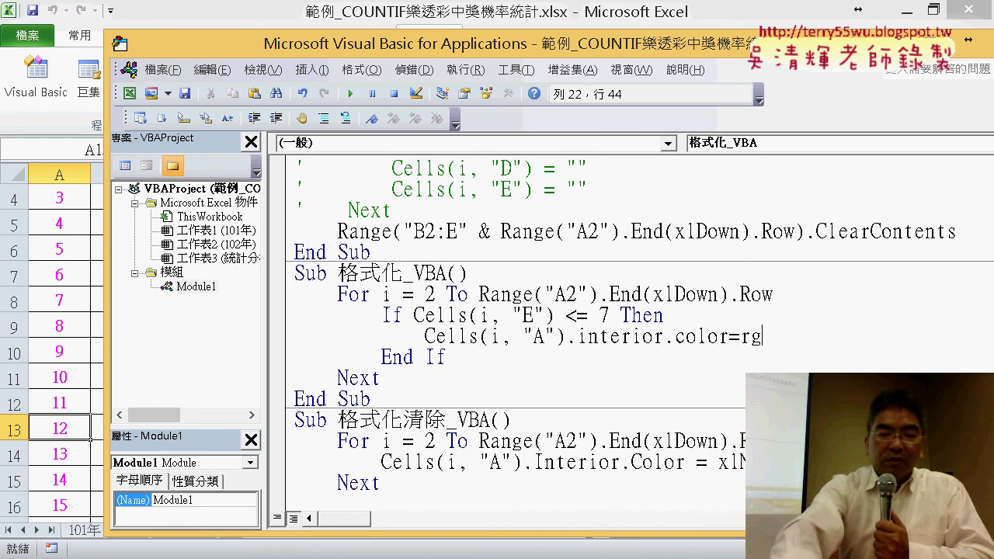
type("b")
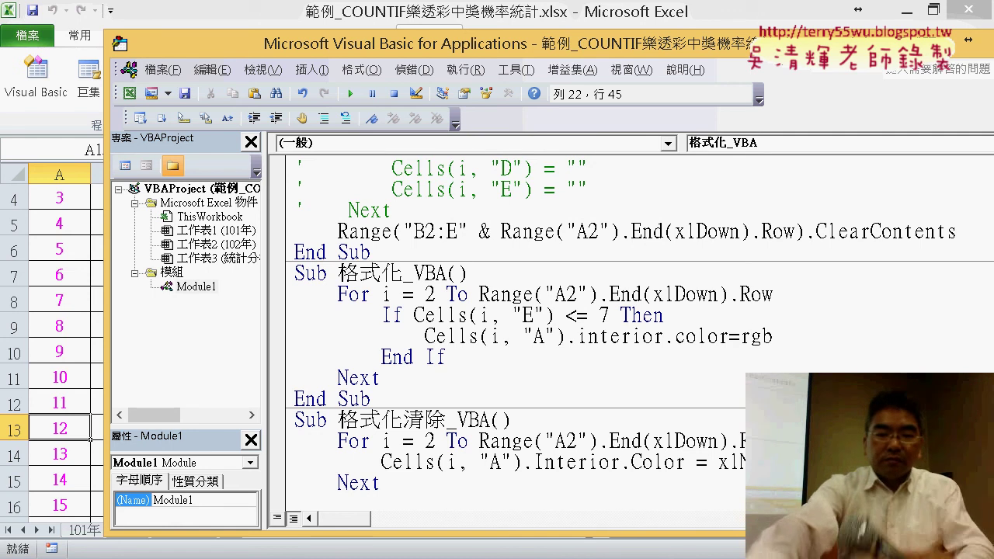
type("(2")
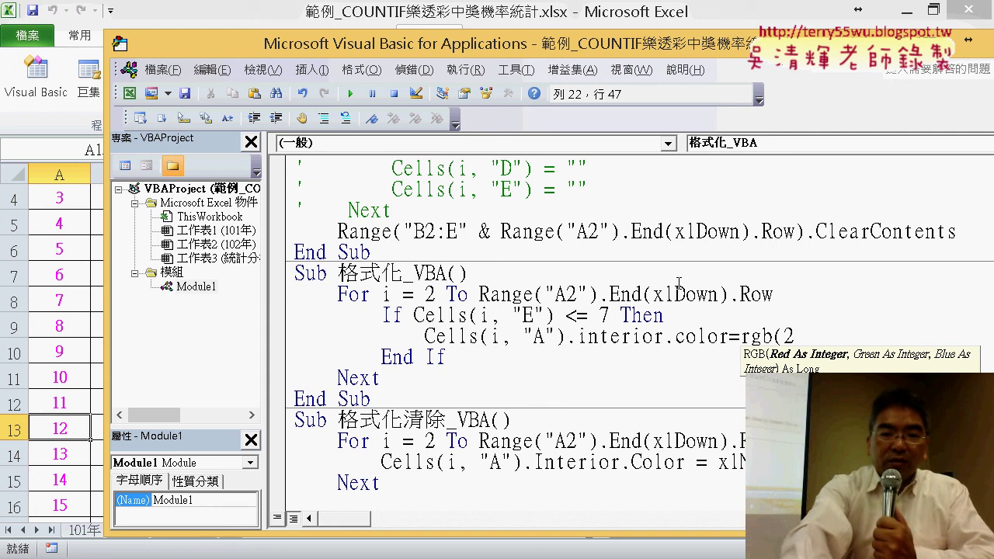
type("55,2")
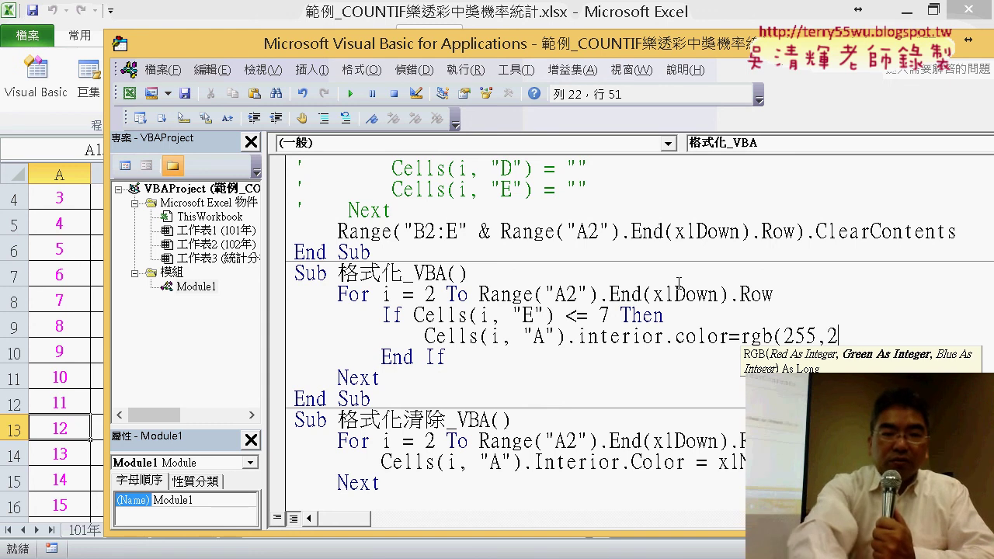
type("55")
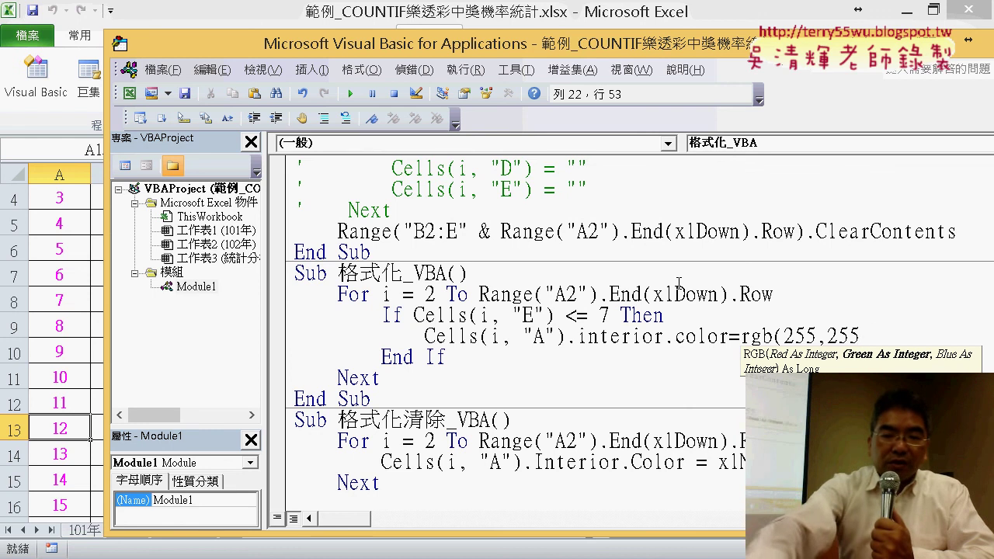
type(",0")
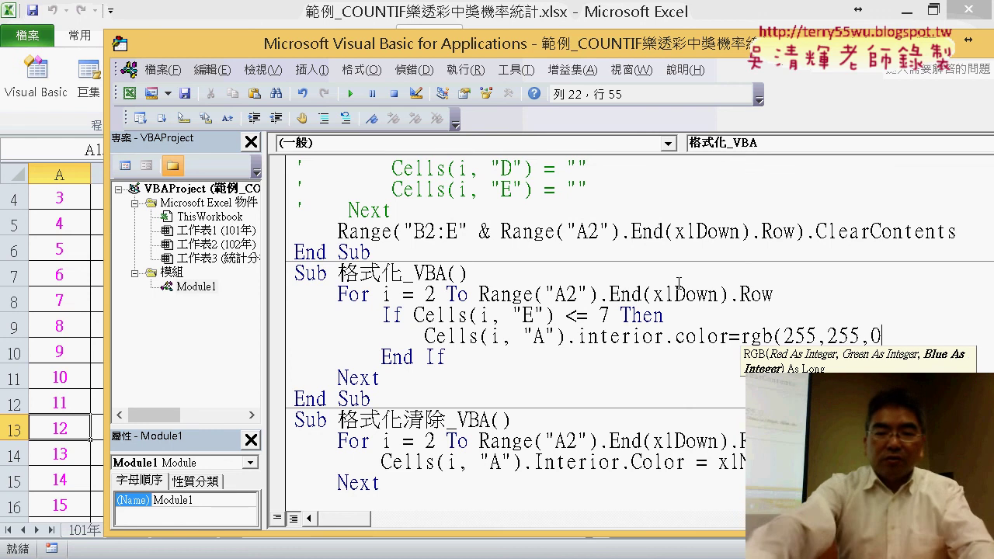
type(")")
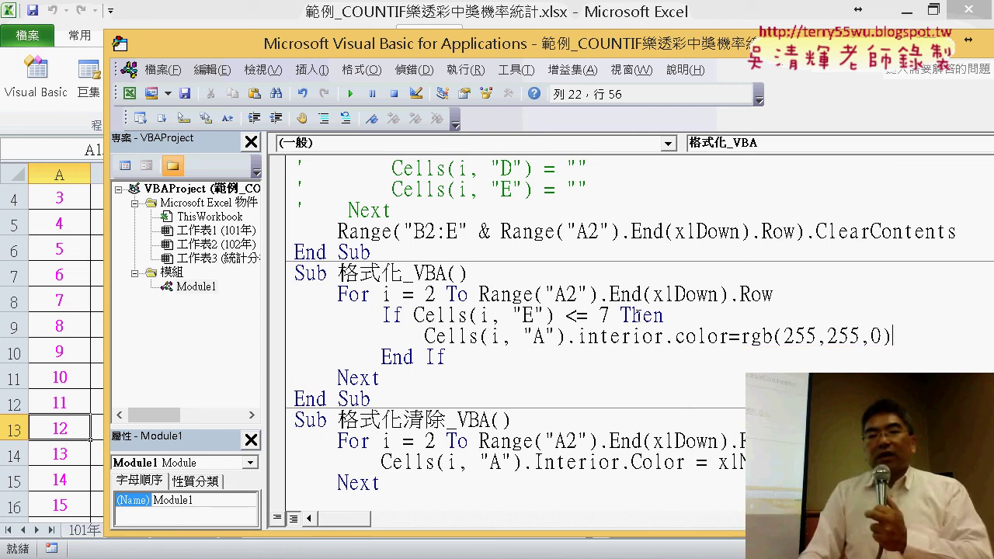
left_click(615, 400)
left_click_drag(933, 335, 575, 337)
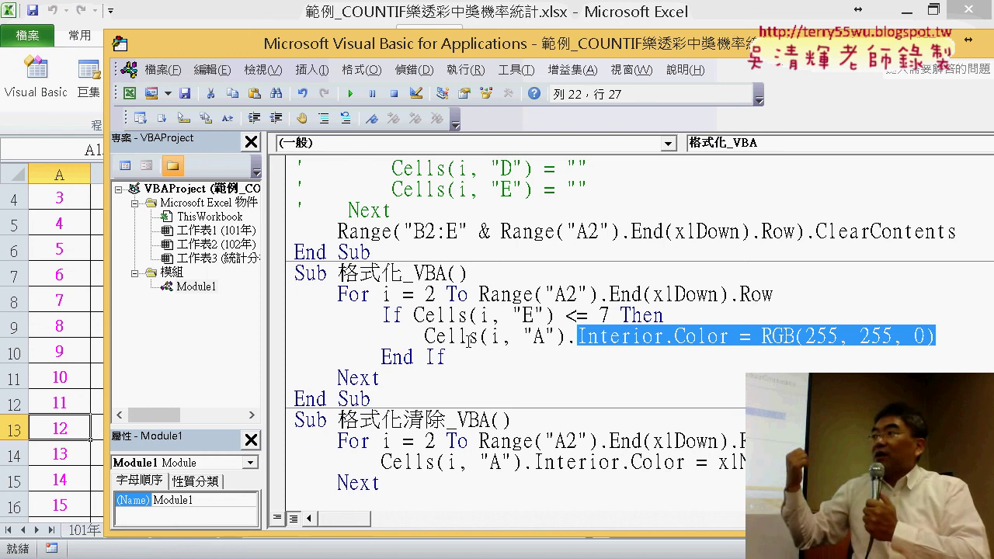
Delete the old loop body from 格式化清除_VBA.
scroll(506, 310, "down", 1)
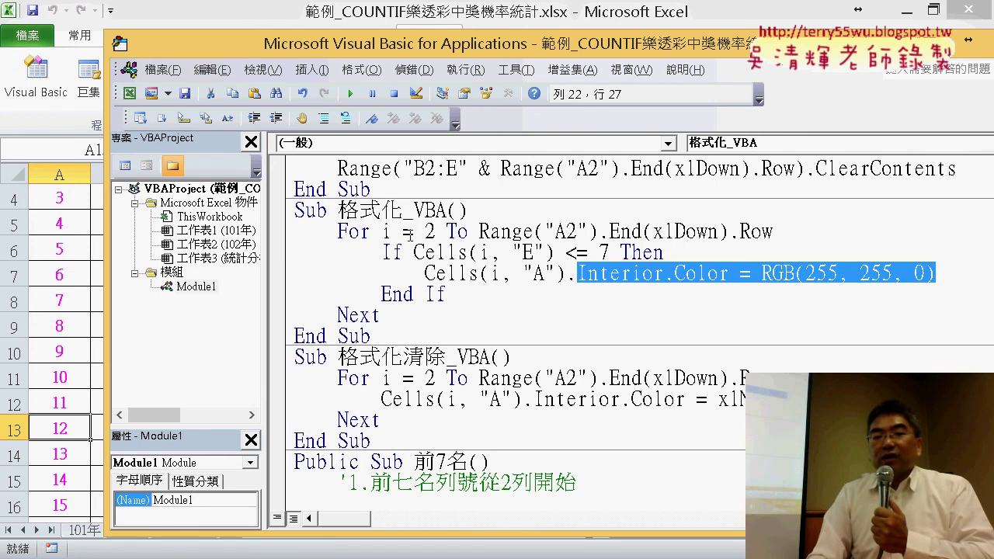
left_click_drag(405, 343, 294, 210)
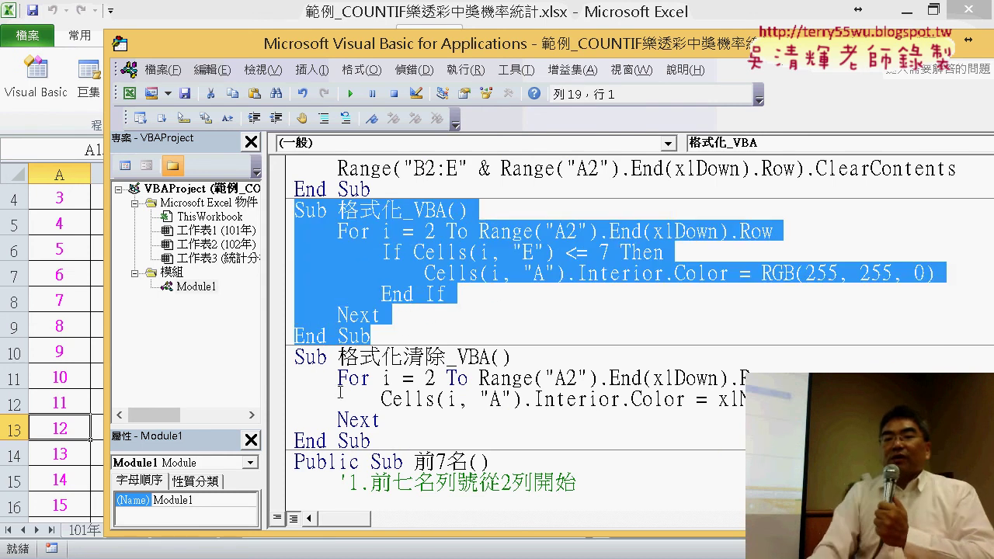
left_click(382, 378)
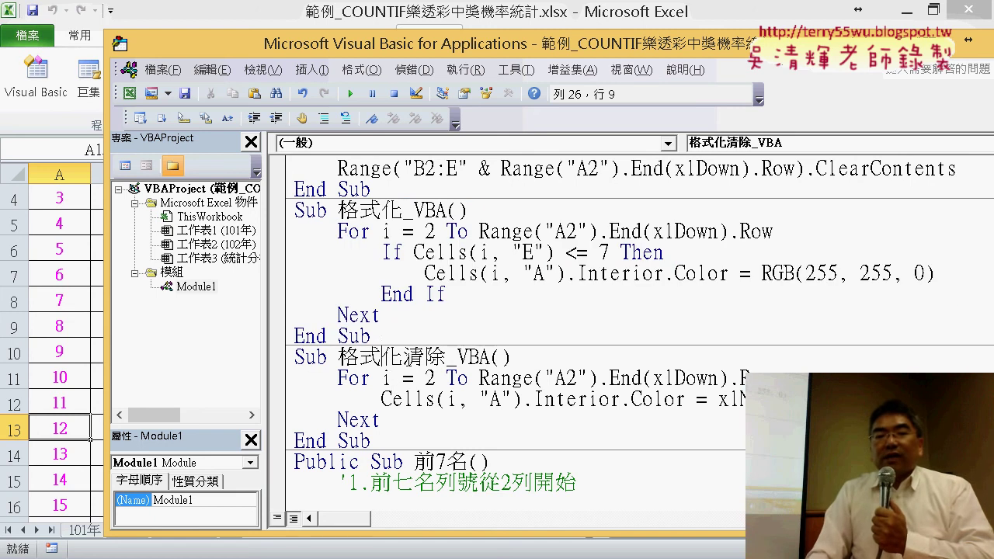
left_click_drag(402, 357, 445, 361)
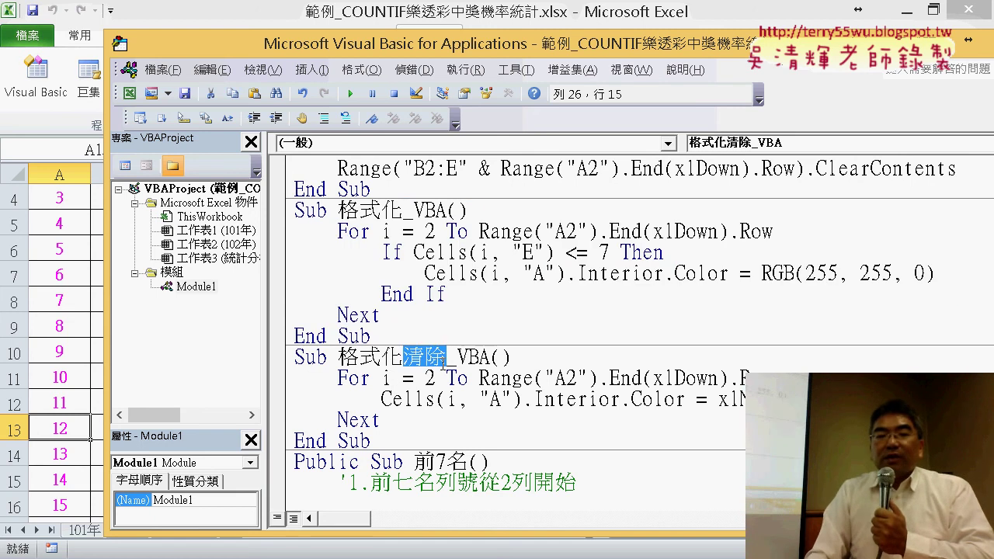
left_click_drag(411, 428, 276, 384)
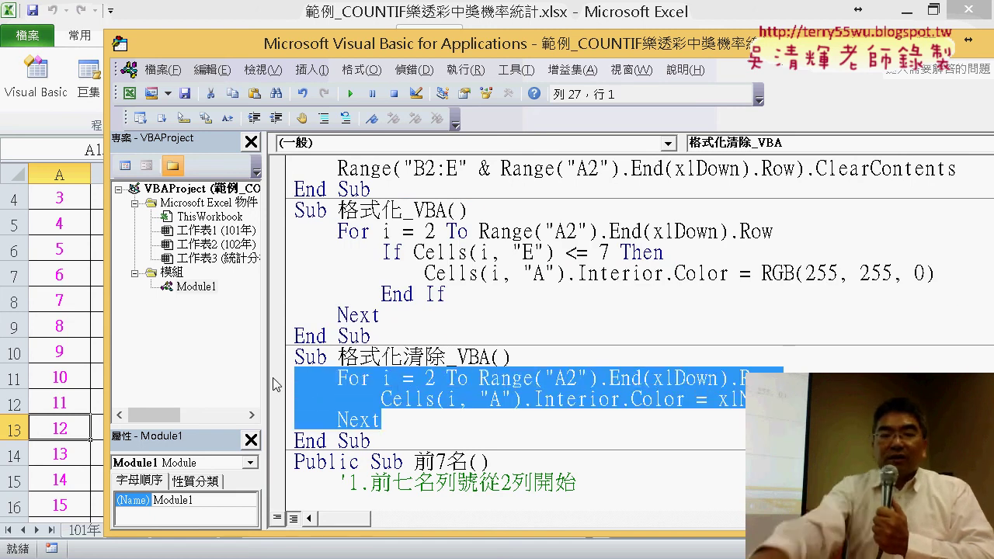
key("Delete")
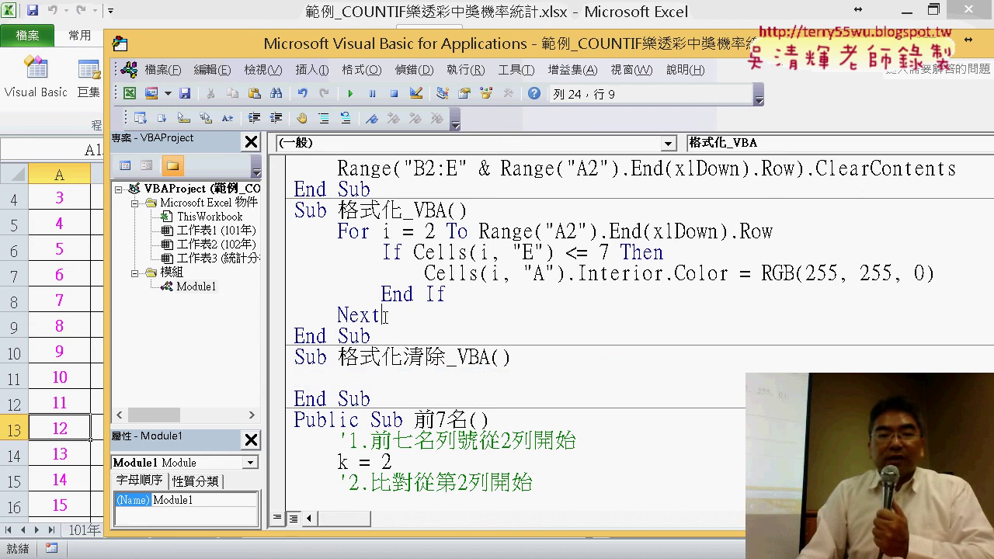
Copy the For…Next loop from 格式化_VBA and paste it into 格式化清除_VBA.
left_click_drag(388, 316, 287, 238)
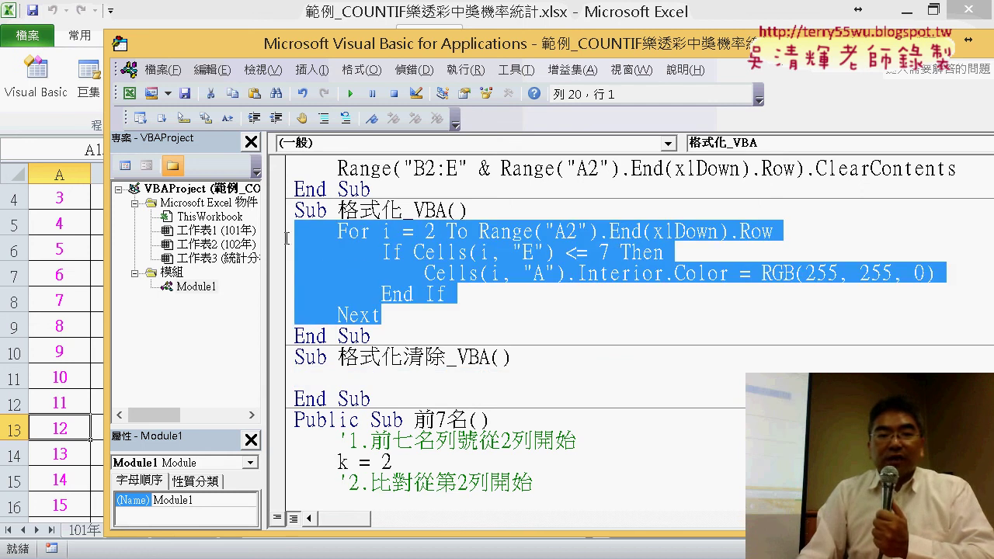
key("ctrl+c")
left_click(297, 379)
key("ctrl+v")
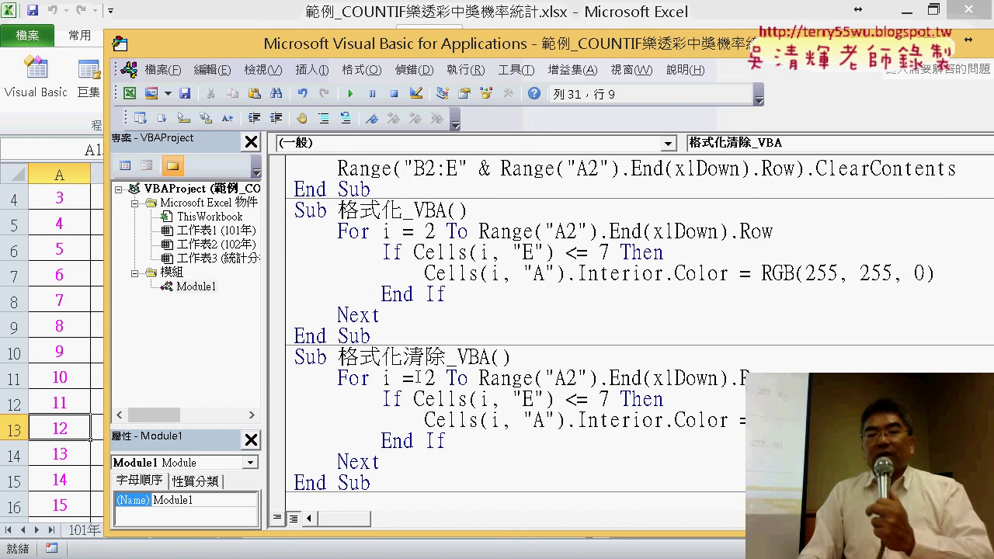
scroll(297, 380, "down", 2)
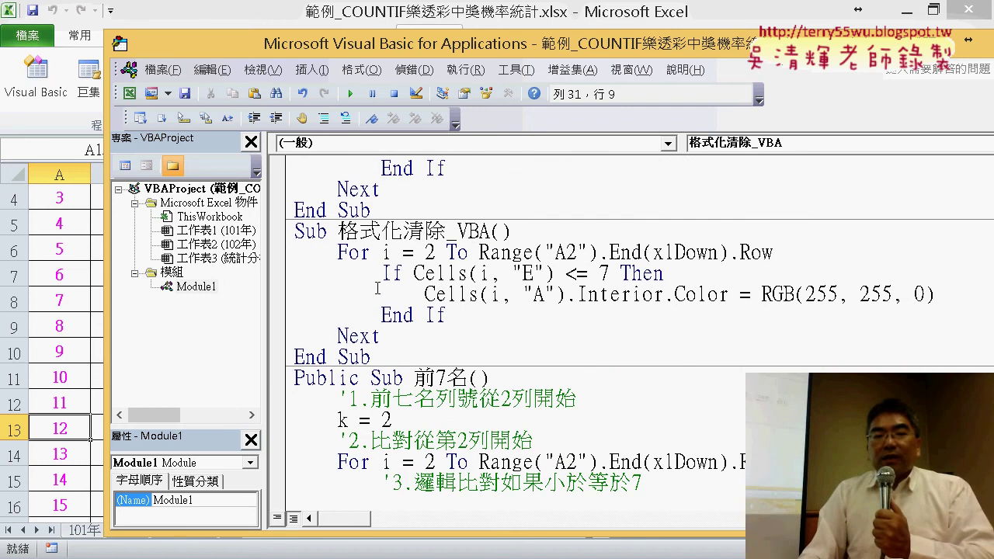
Remove the If and End If lines from the pasted loop and outdent the colour line.
left_click_drag(679, 274, 288, 274)
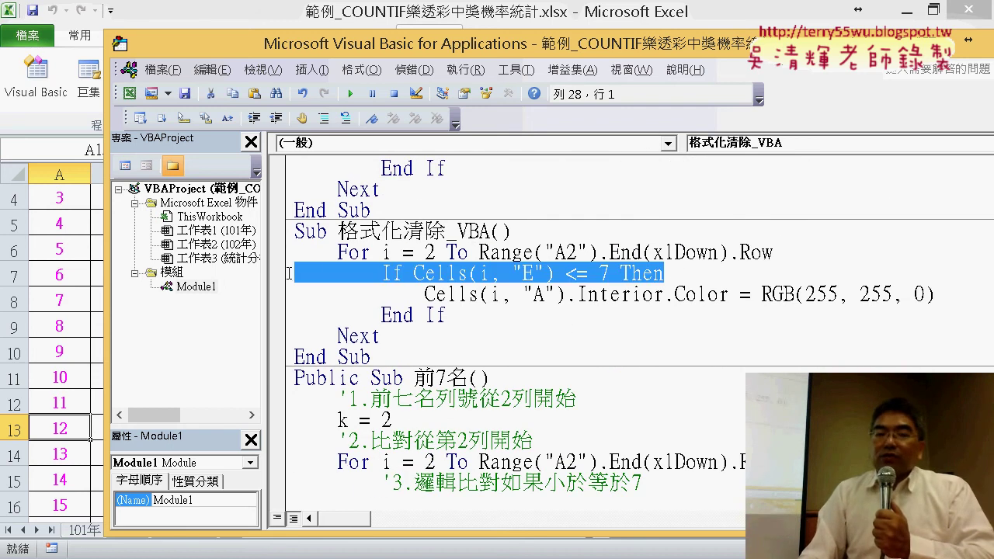
key("Delete")
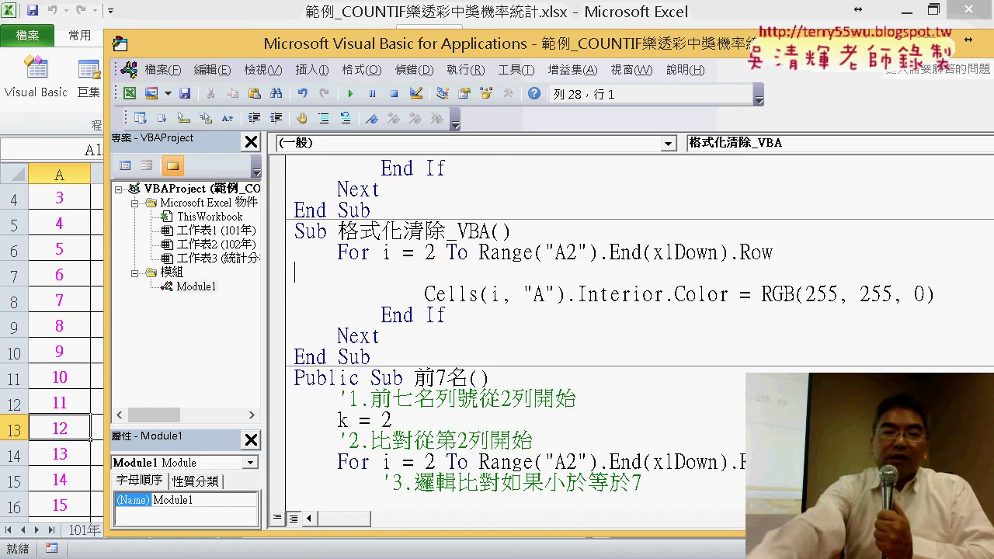
key("BackSpace")
left_click_drag(484, 293, 292, 293)
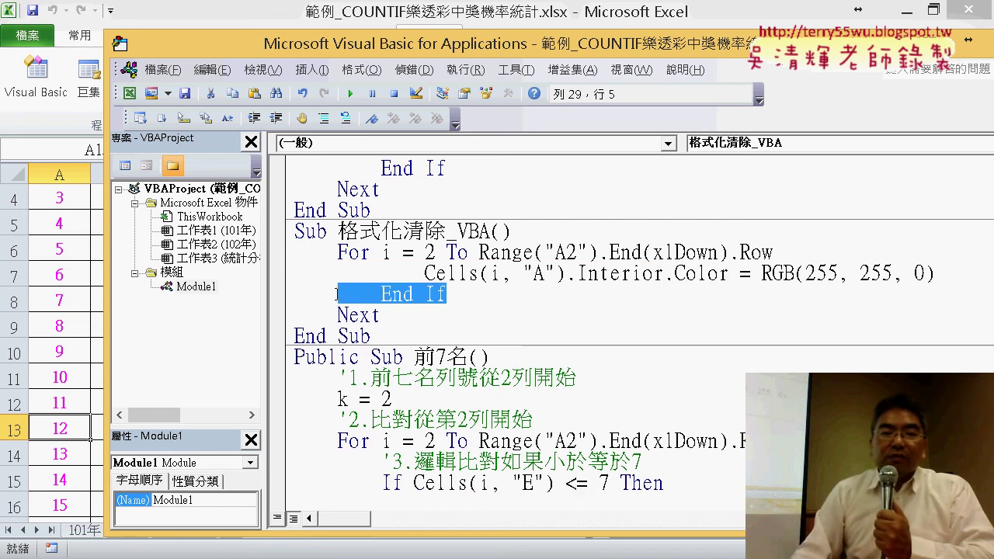
key("Delete")
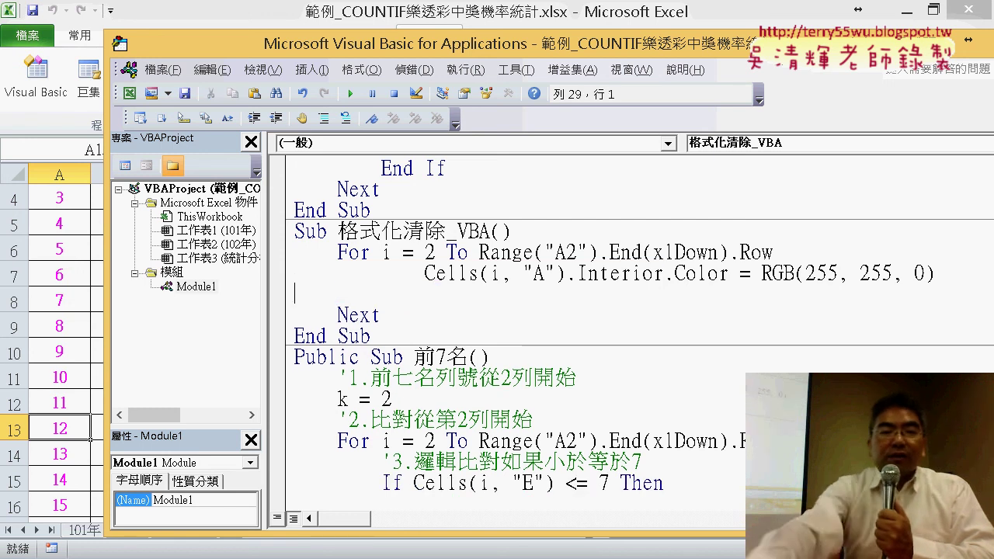
key("BackSpace")
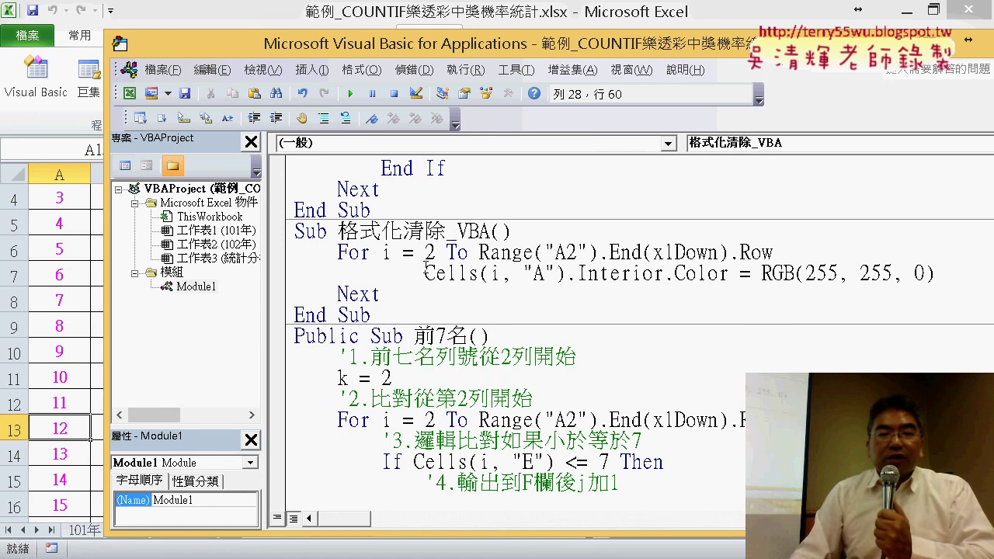
left_click(425, 274)
key("shift+Tab")
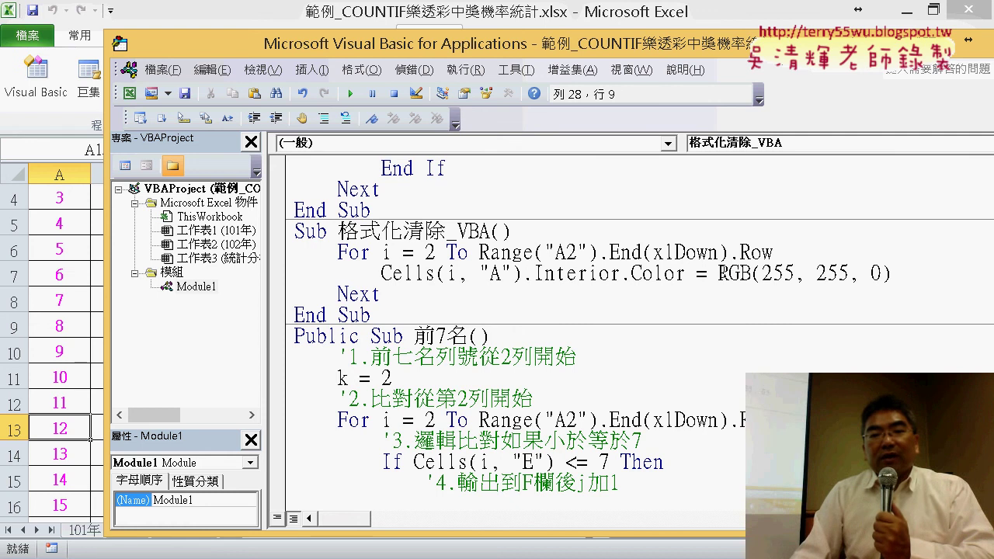
Replace RGB(255, 255, 0) with xlNone in 格式化清除_VBA's Interior.Color line.
left_click_drag(720, 274, 893, 273)
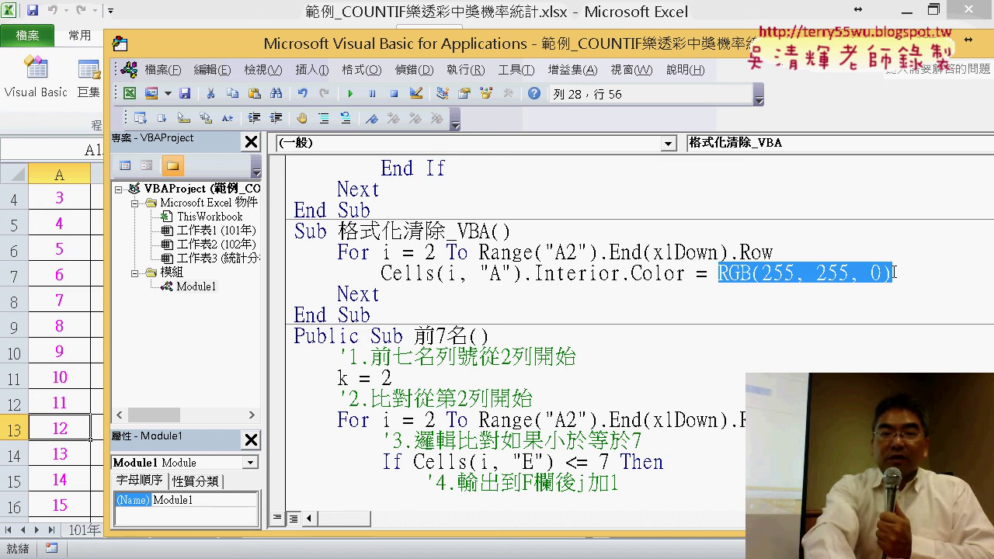
type("x")
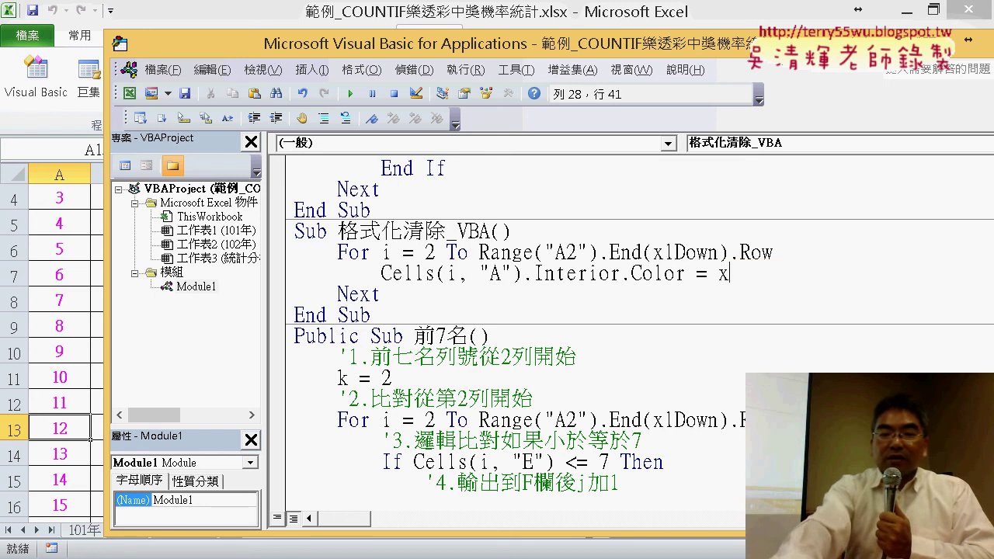
type("lno")
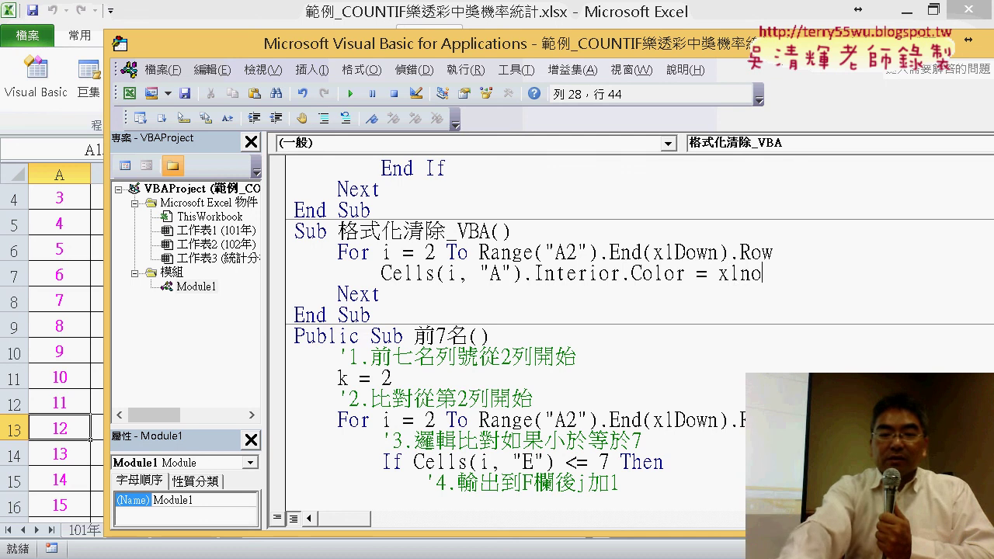
type("ne")
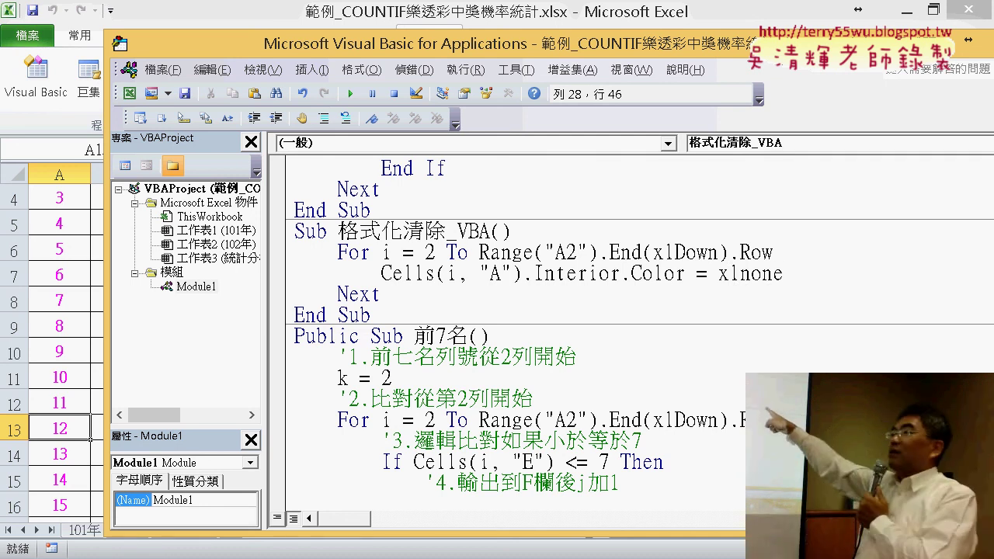
left_click(778, 363)
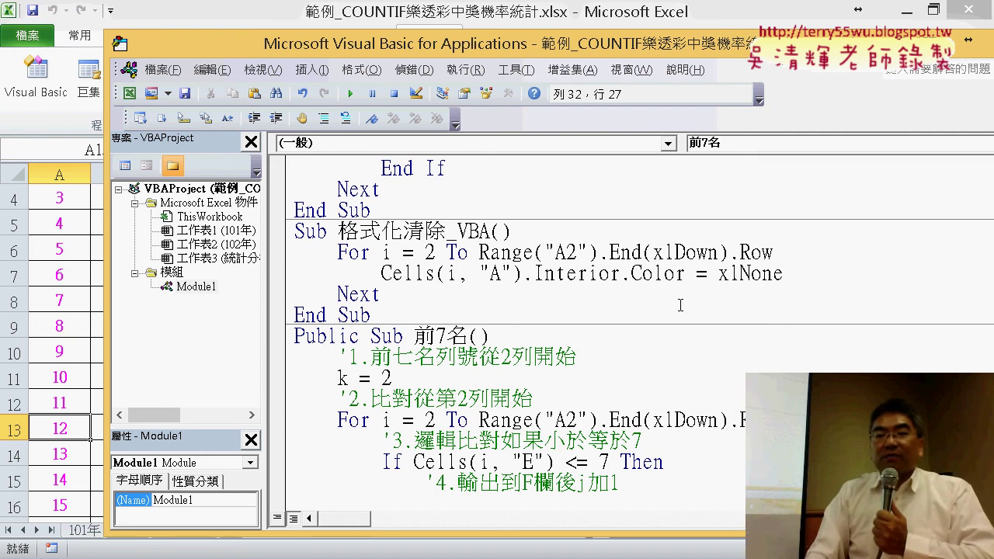
Set a breakpoint on the Cells(i, "A").Interior.Color = RGB(255, 255, 0) line in 格式化_VBA.
left_click_drag(784, 274, 382, 274)
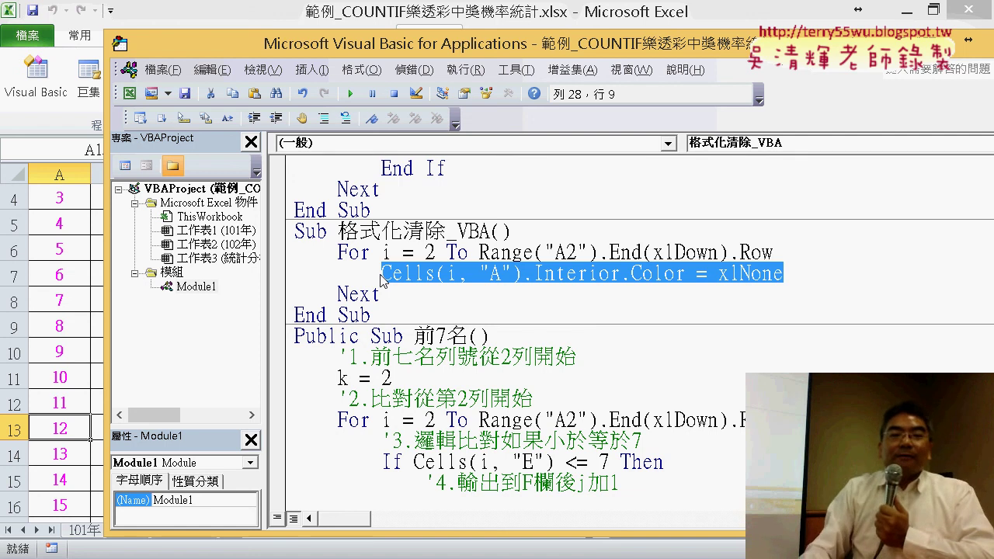
scroll(383, 277, "up", 2)
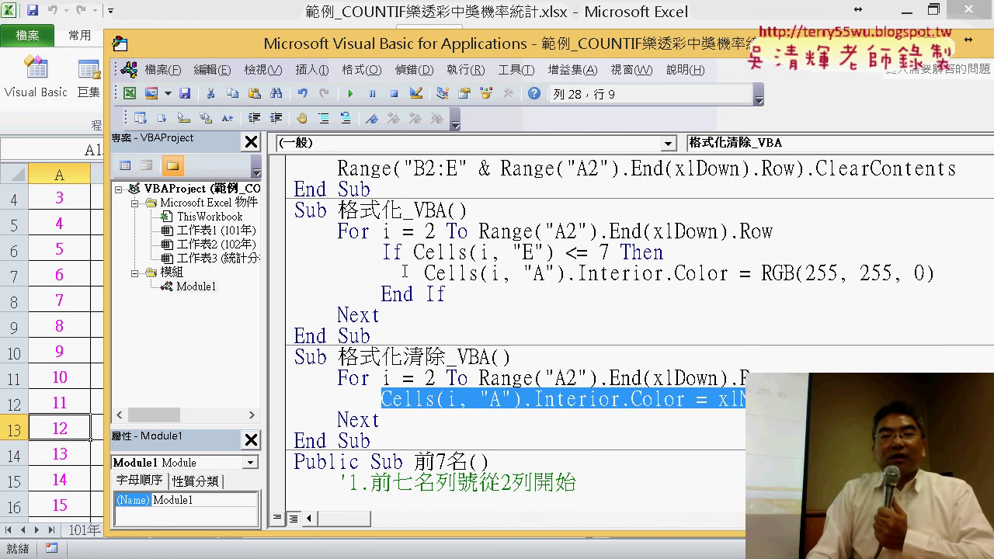
left_click(404, 273)
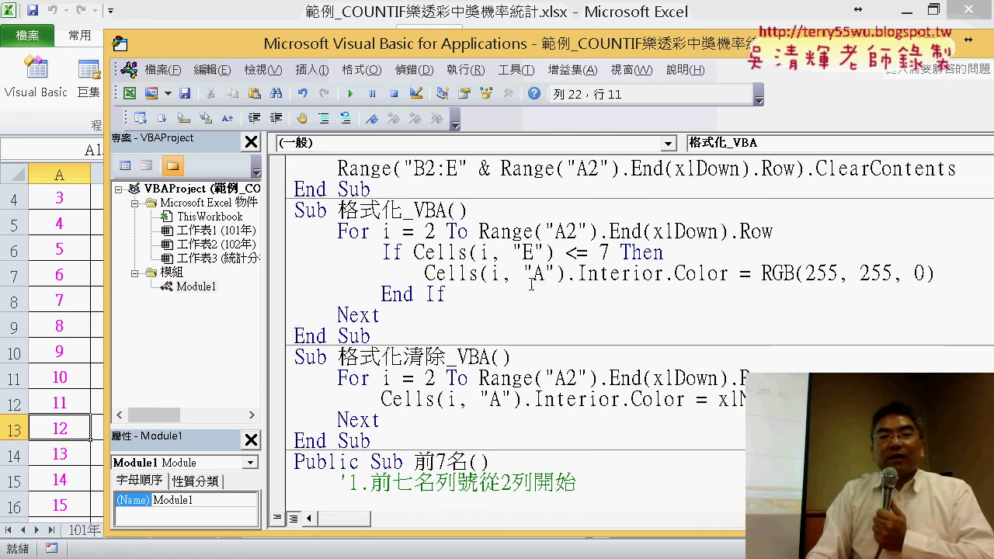
left_click(278, 274)
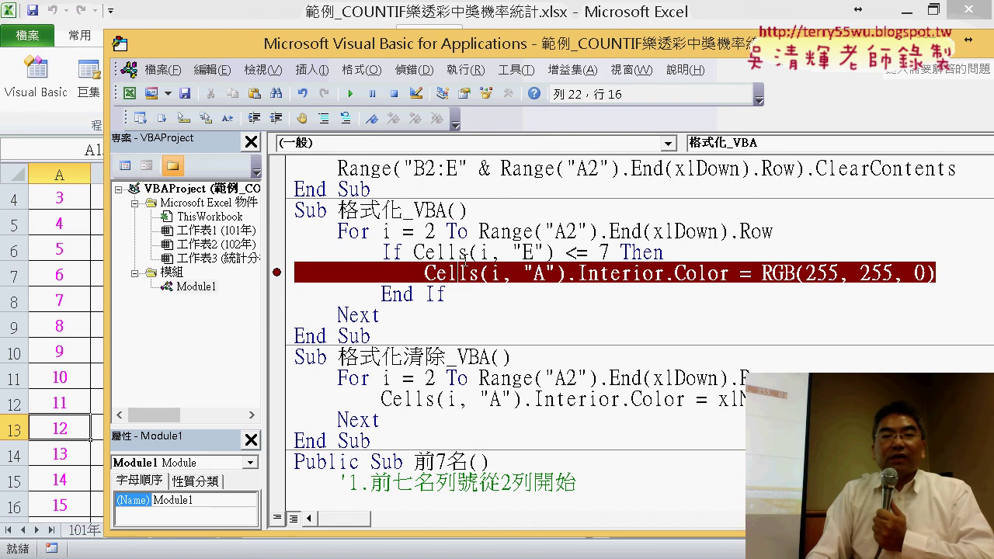
Move the editor aside and run 格式化_VBA until it pauses at the breakpoint.
left_click_drag(456, 52, 796, 40)
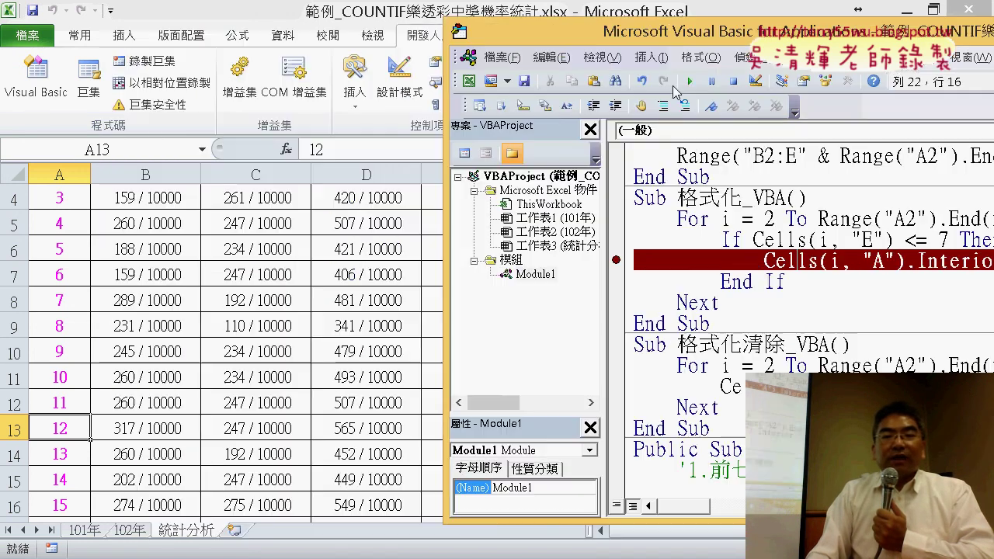
left_click(691, 81)
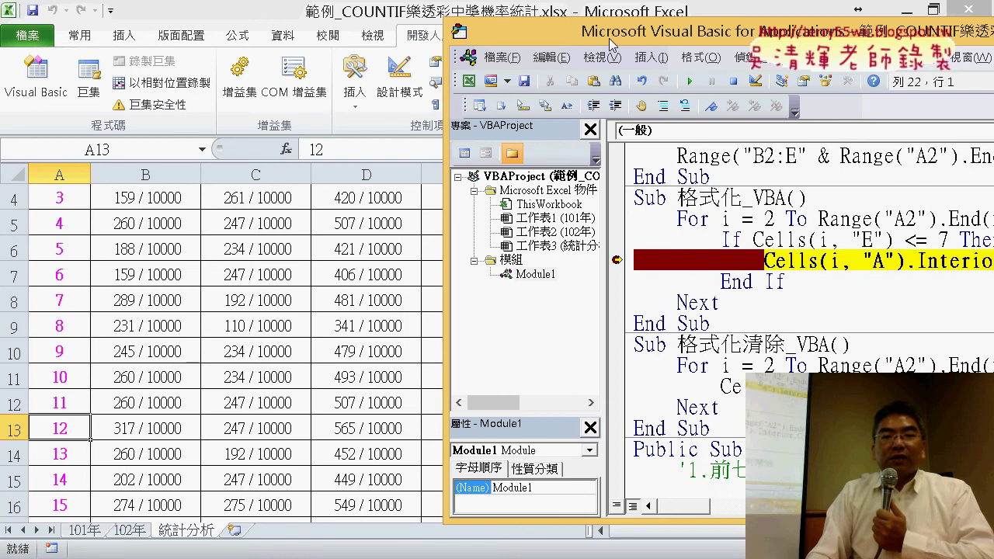
mouse_move(609, 39)
left_mouse_down()
mouse_move(746, 35)
mouse_move(703, 30)
left_mouse_up()
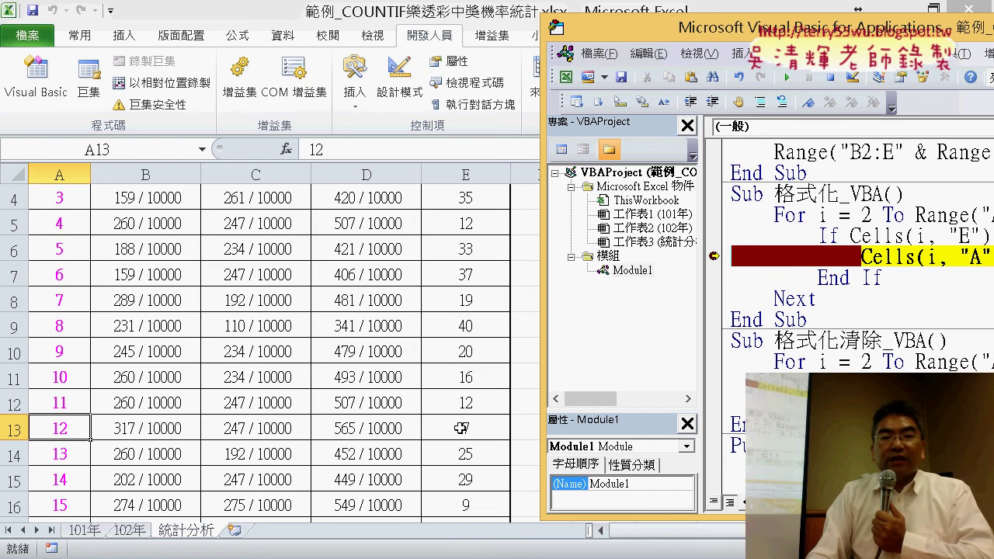
left_click_drag(650, 28, 352, 33)
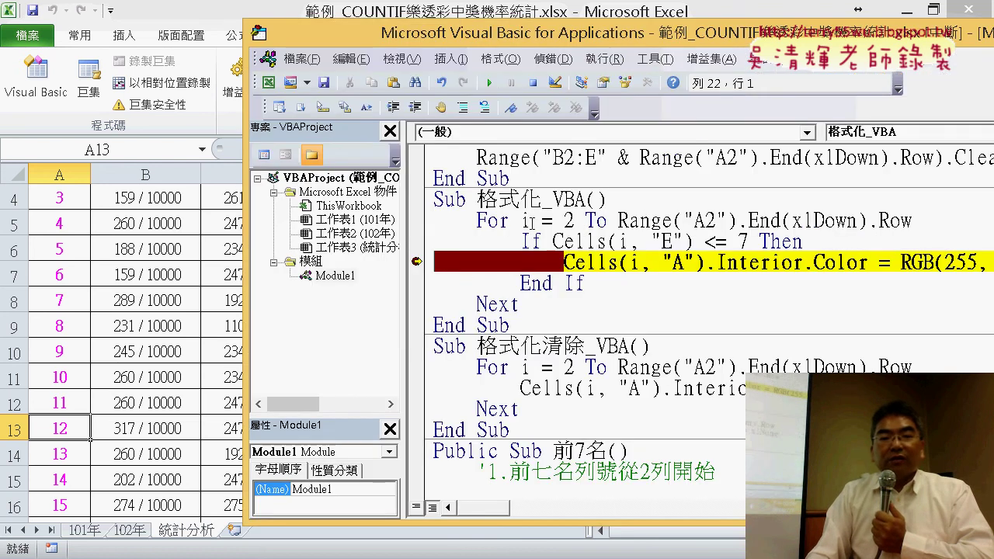
Inspect i and the rank ≤ 7 condition, then step with F8 to fill A13 yellow.
mouse_move(526, 221)
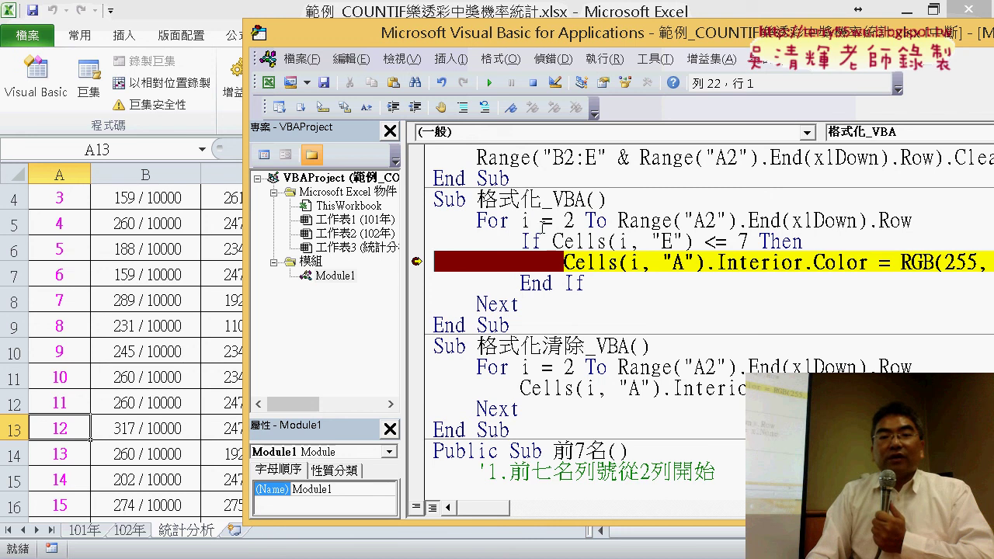
mouse_move(589, 242)
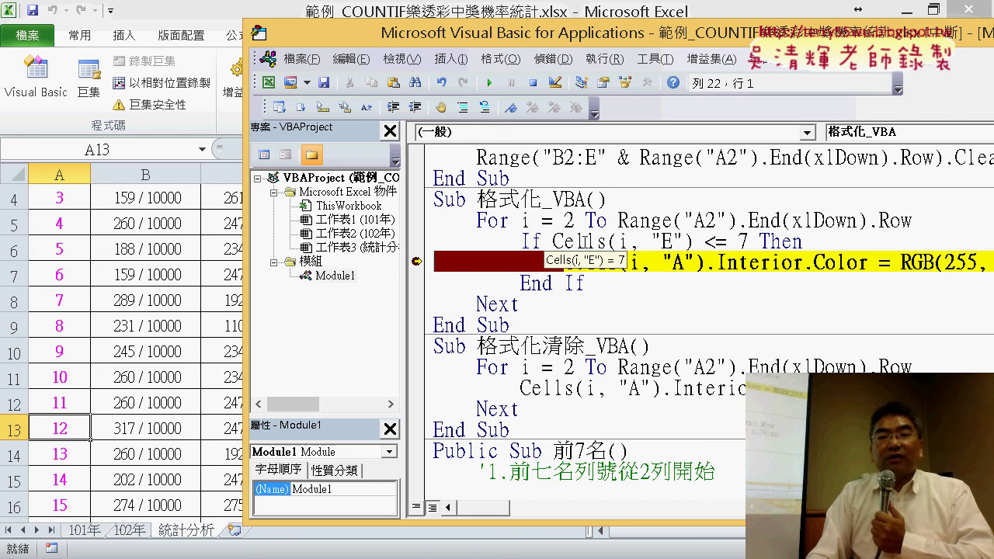
left_click_drag(749, 241, 553, 242)
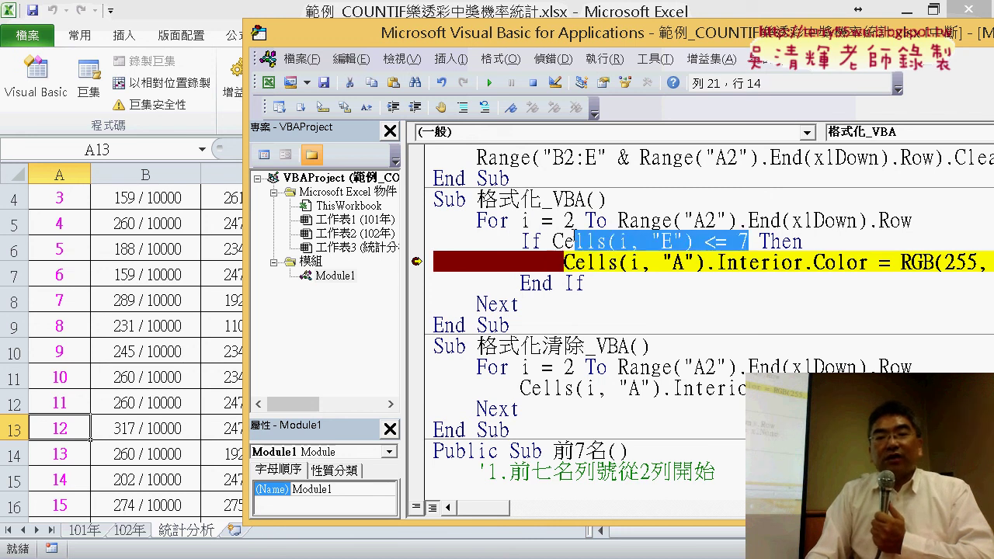
mouse_move(614, 250)
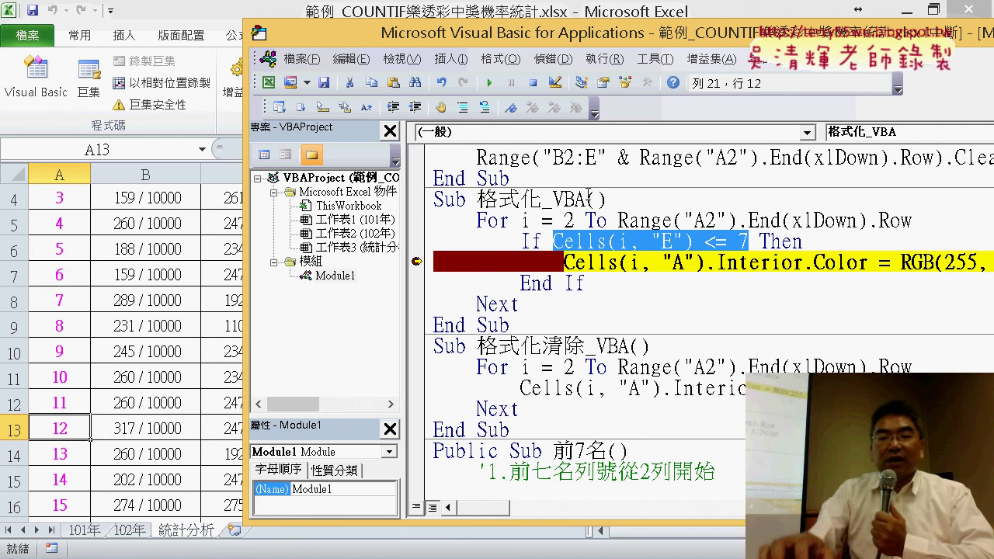
key("F8")
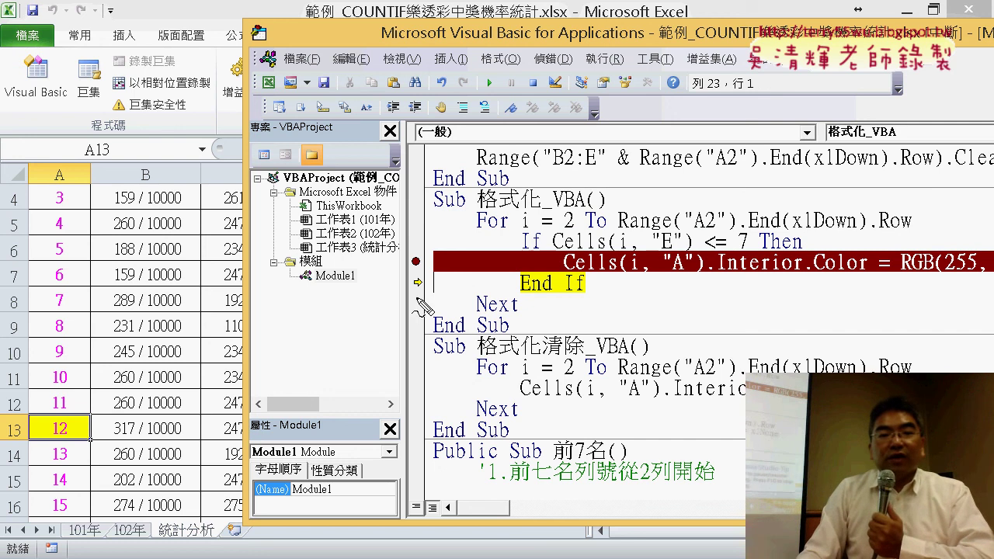
Erase the annotation, remove the breakpoint, reset the macro, and return to the worksheet.
mouse_move(389, 261)
left_mouse_down()
mouse_move(60, 415)
mouse_move(79, 465)
left_mouse_up()
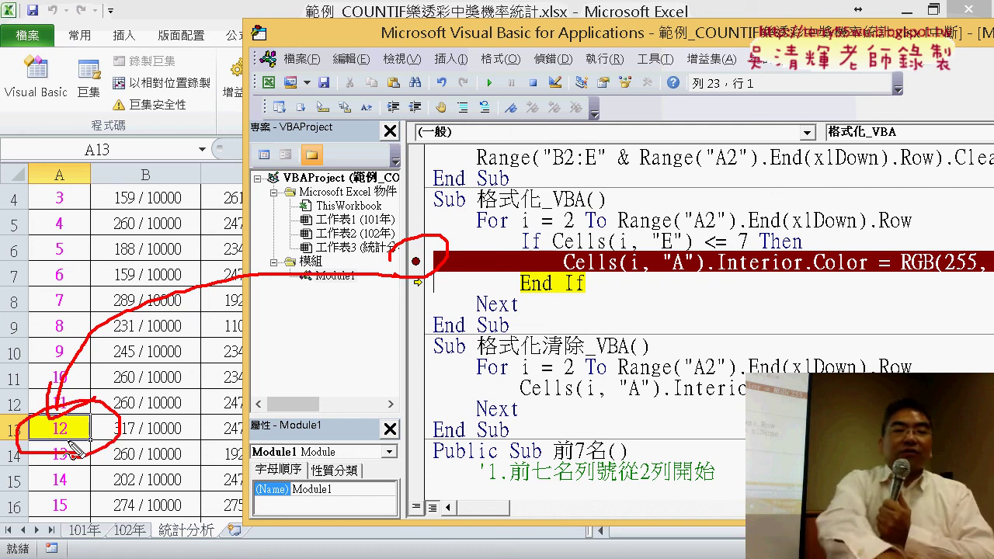
key("Escape")
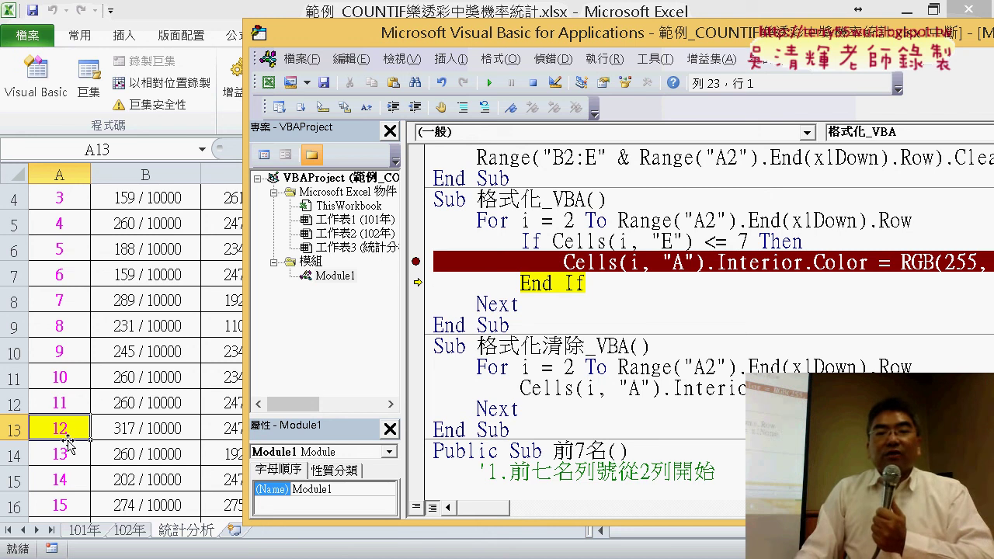
left_click(418, 268)
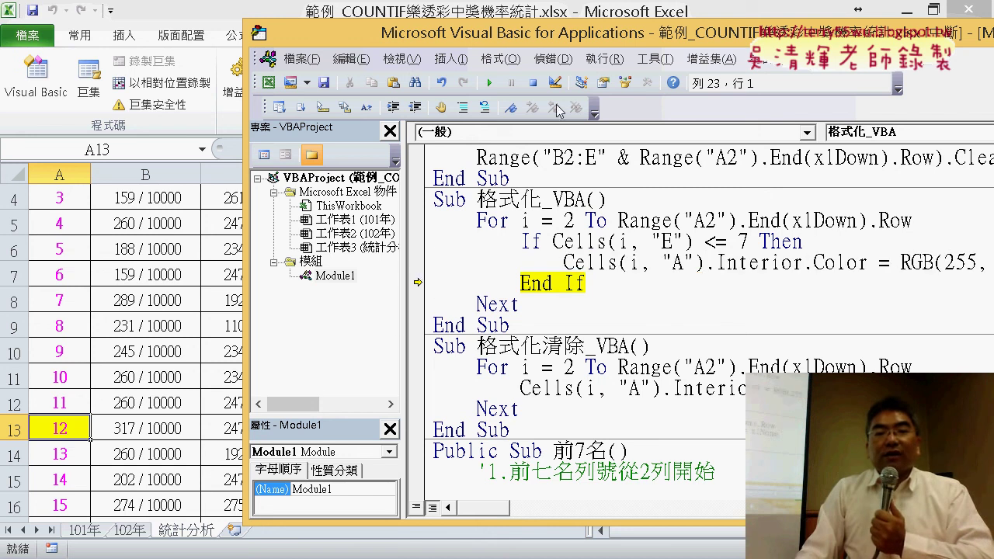
left_click(489, 82)
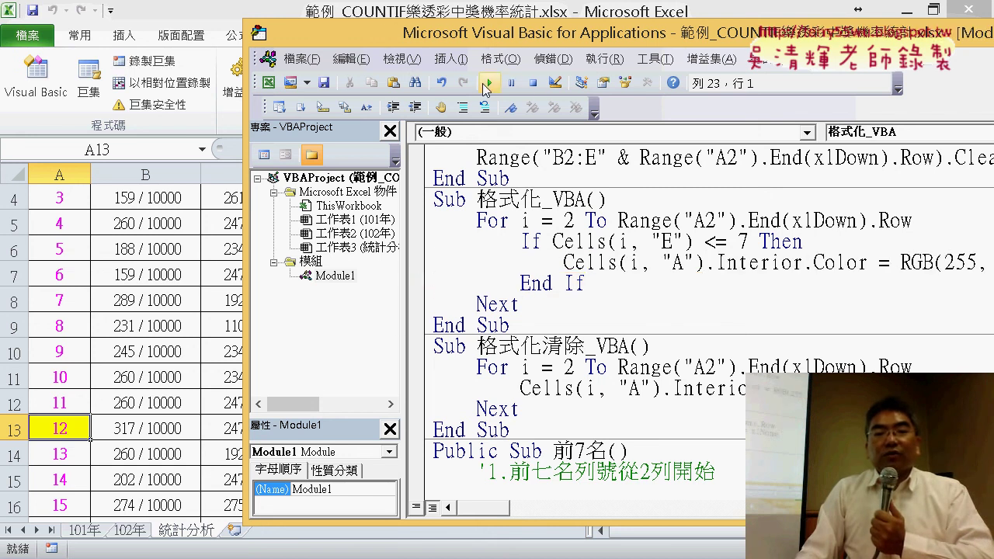
left_click(62, 441)
scroll(73, 433, "down", 2)
scroll(73, 434, "down", 2)
Run the 格式化清除_VBA macro in the VBA editor, then select A2:A43 to confirm no yellow fills.
scroll(73, 433, "down", 3)
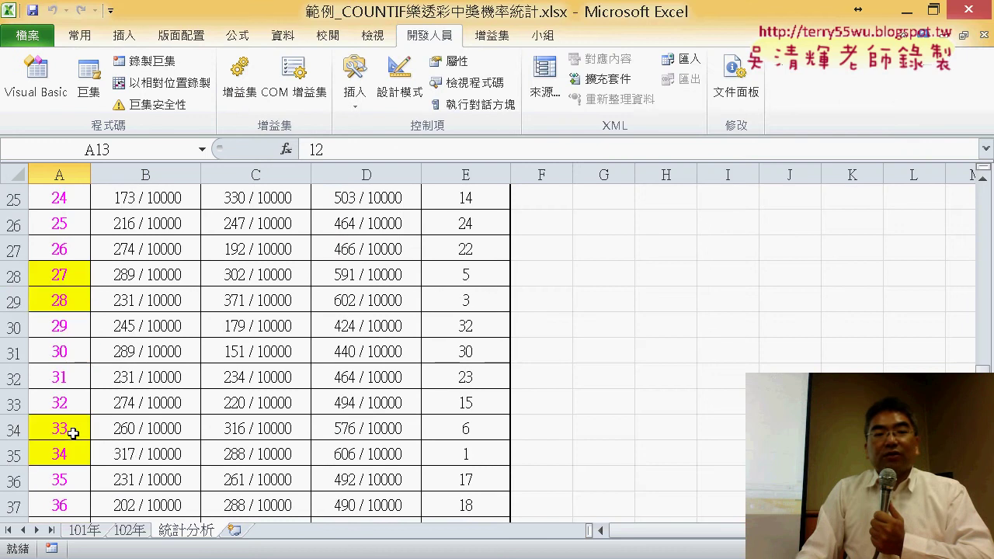
scroll(73, 434, "down", 3)
scroll(73, 432, "up", 9)
scroll(73, 432, "up", 2)
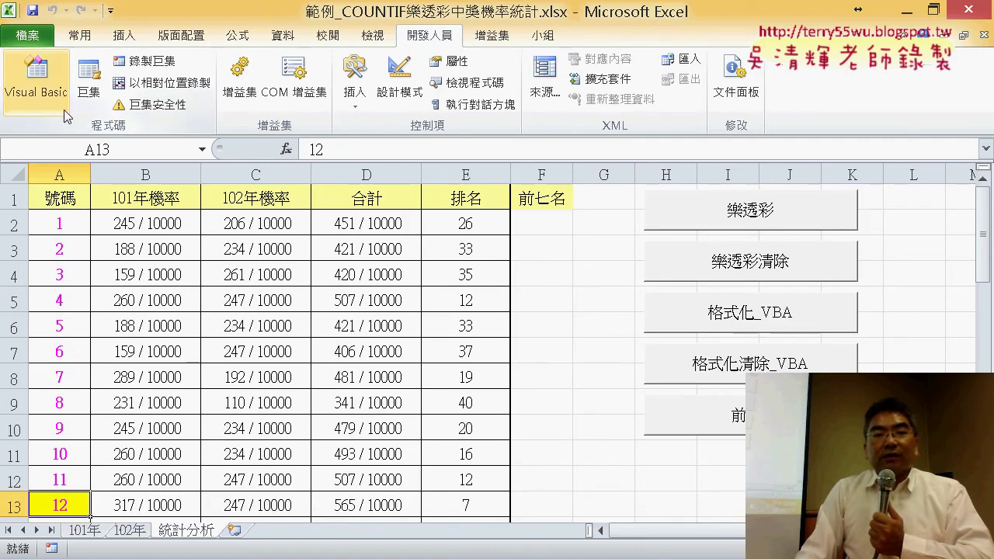
left_click(35, 77)
left_click(642, 388)
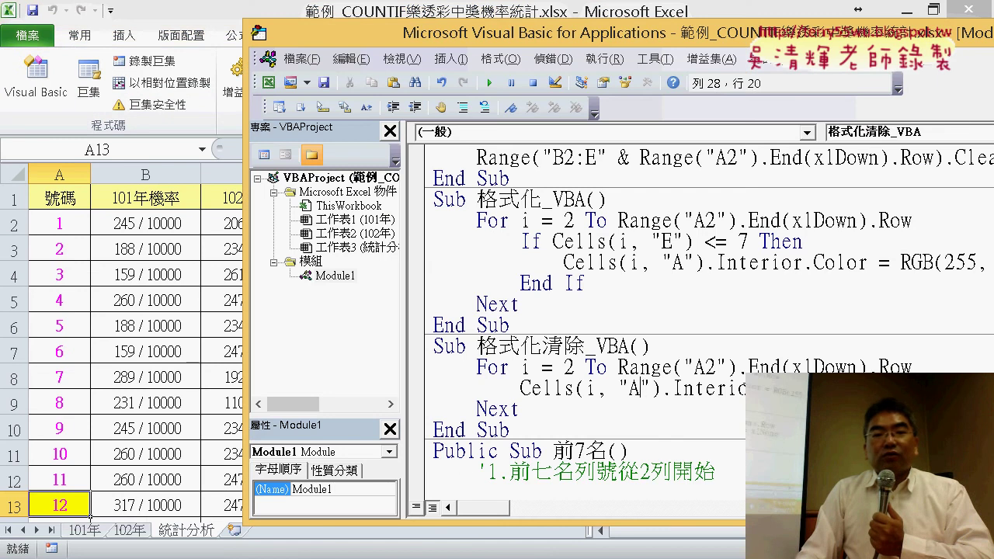
left_click(489, 82)
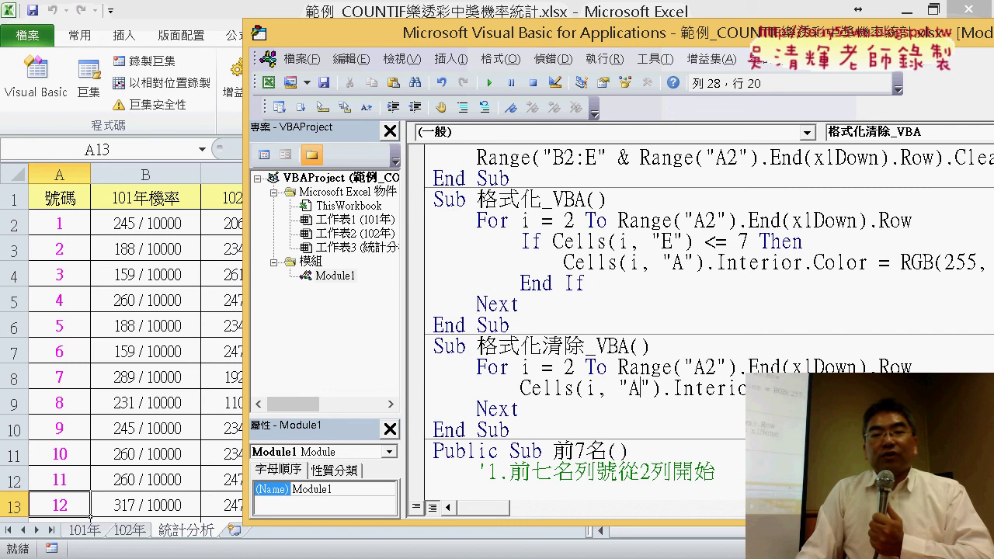
left_click_drag(769, 389, 525, 391)
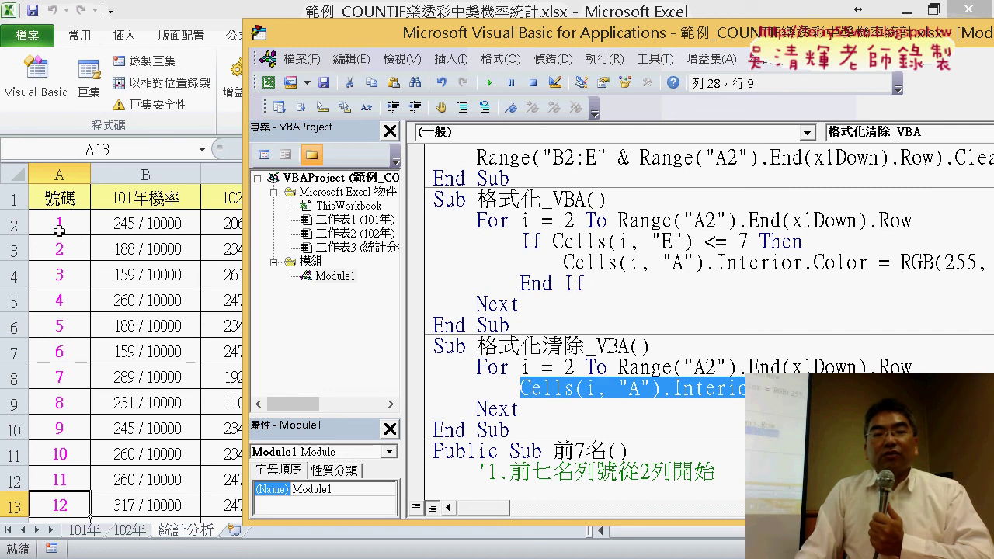
mouse_move(59, 230)
left_mouse_down()
mouse_move(91, 495)
mouse_move(71, 412)
mouse_move(73, 477)
left_mouse_up()
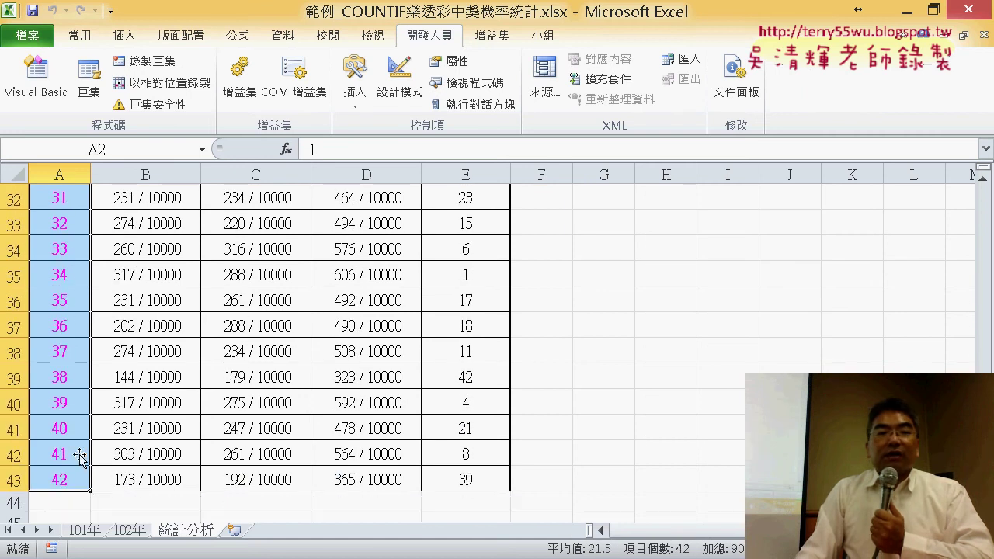
On the 常用 (Home) tab, inspect the Fill Color choices, then select cell A13 (12).
left_click(91, 38)
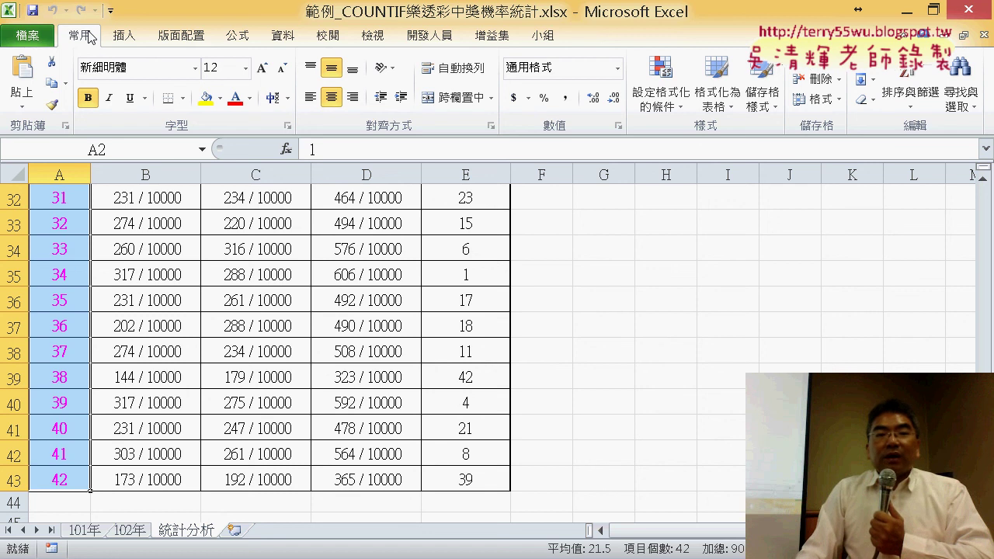
left_click(221, 99)
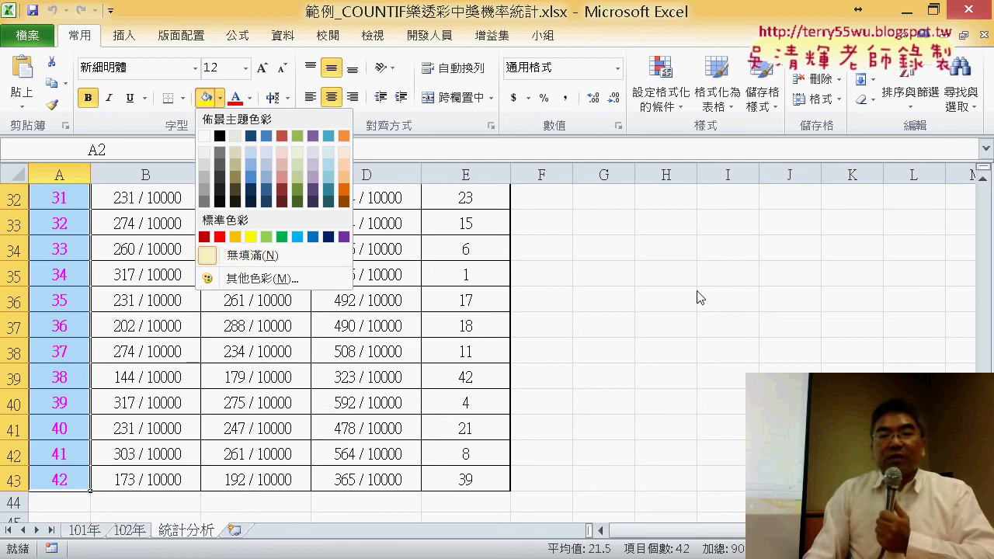
scroll(697, 298, "up", 10)
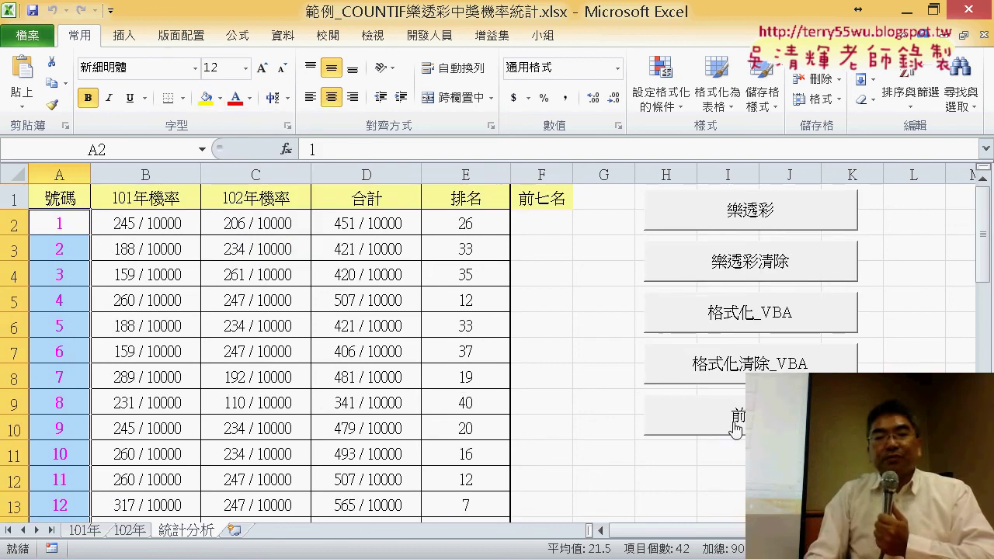
scroll(432, 308, "down", 2)
scroll(432, 308, "up", 2)
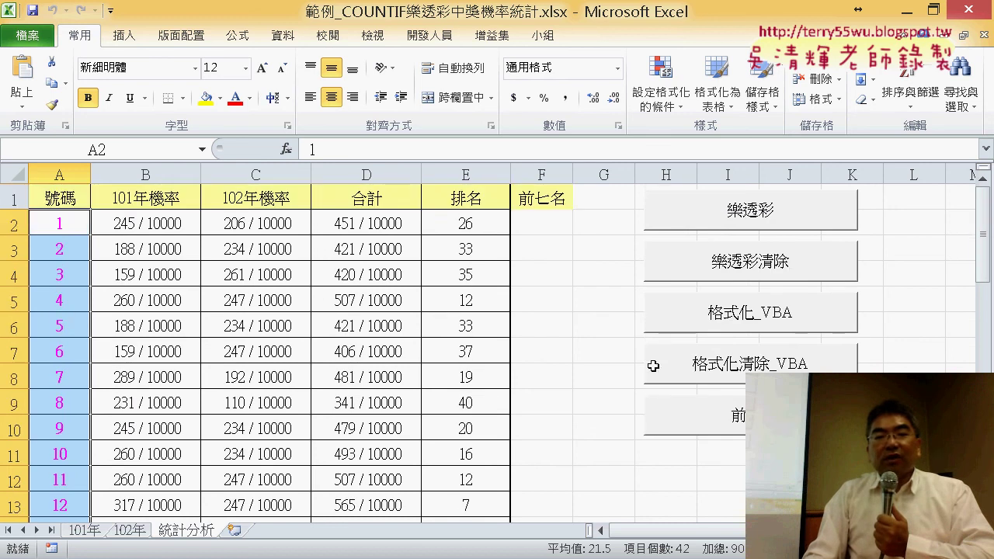
scroll(178, 365, "down", 3)
scroll(58, 395, "down", 1)
scroll(93, 372, "up", 4)
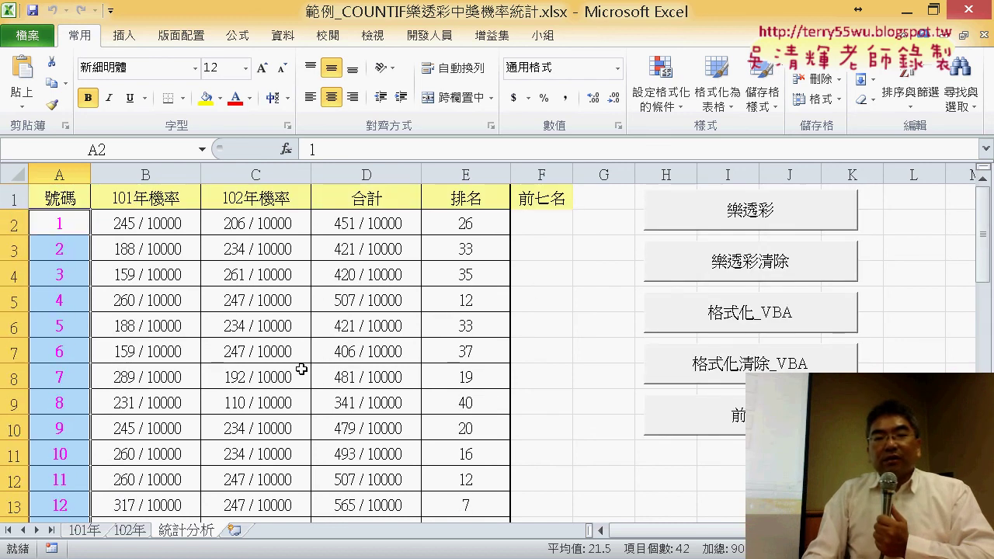
scroll(473, 407, "down", 2)
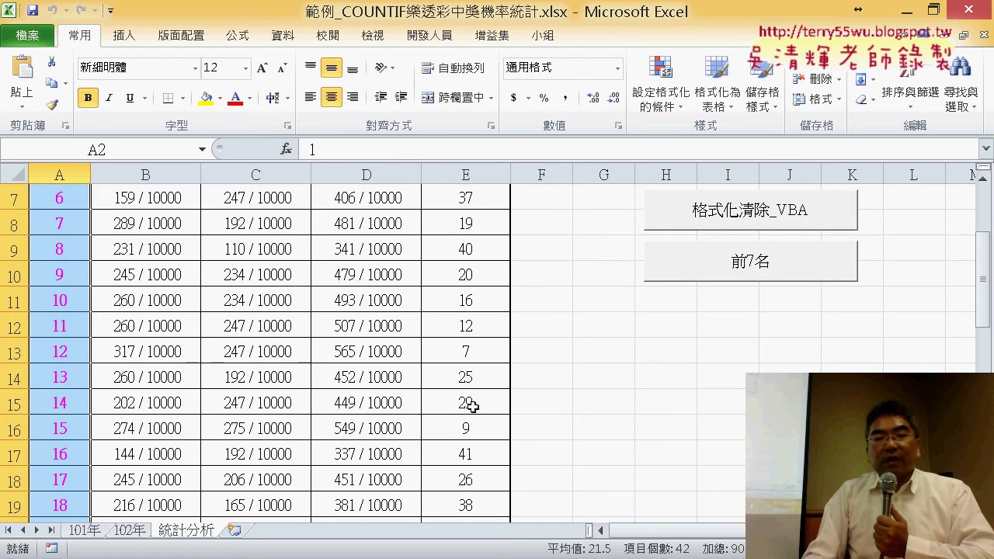
left_click(70, 355)
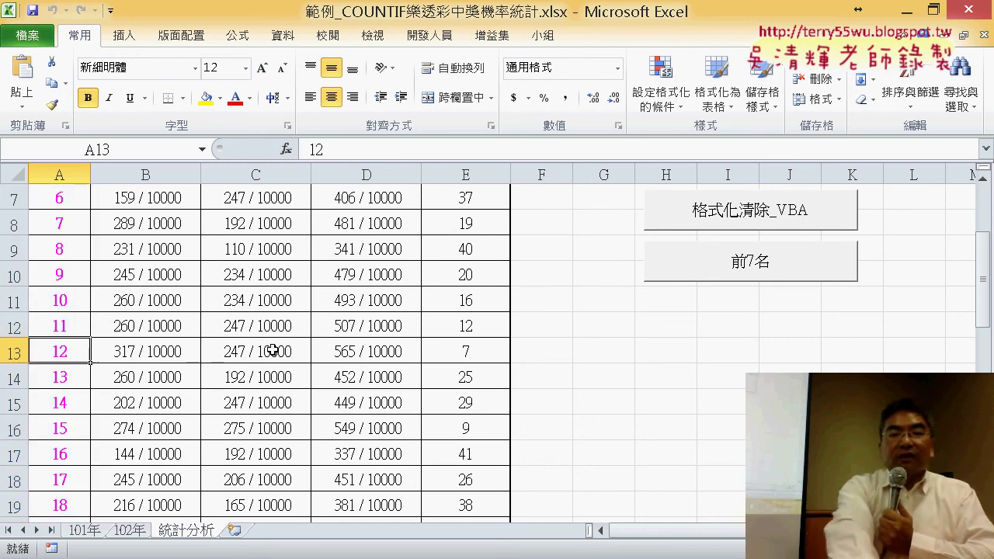
left_click_drag(72, 379, 75, 382)
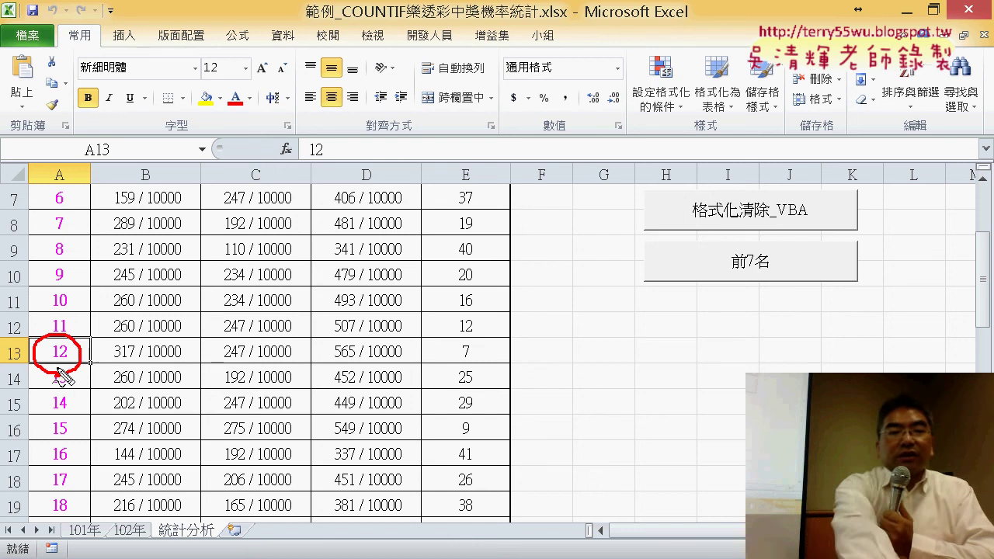
key("Escape")
scroll(159, 352, "up", 2)
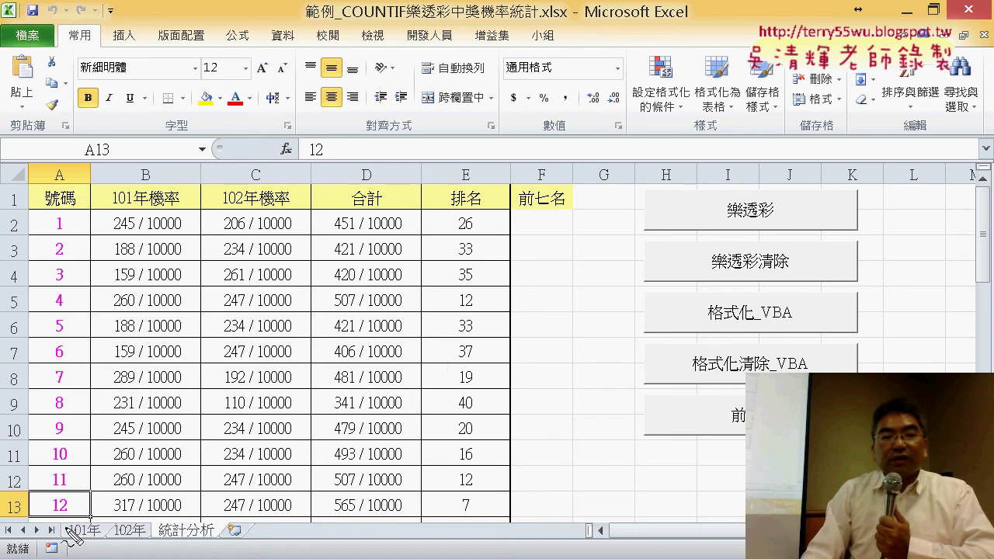
mouse_move(67, 531)
left_mouse_down()
mouse_move(78, 505)
mouse_move(486, 224)
mouse_move(474, 238)
mouse_move(518, 239)
left_mouse_up()
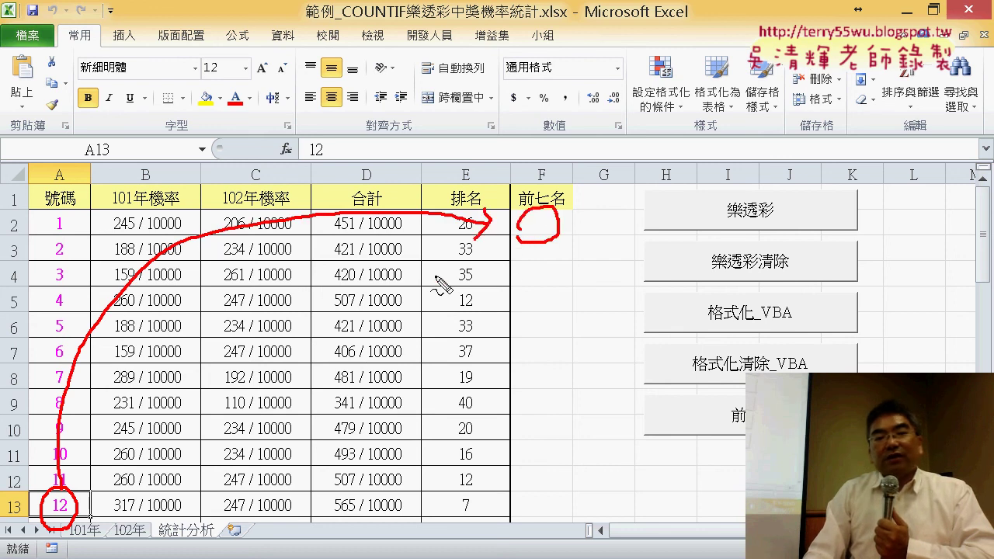
left_click_drag(531, 266, 541, 295)
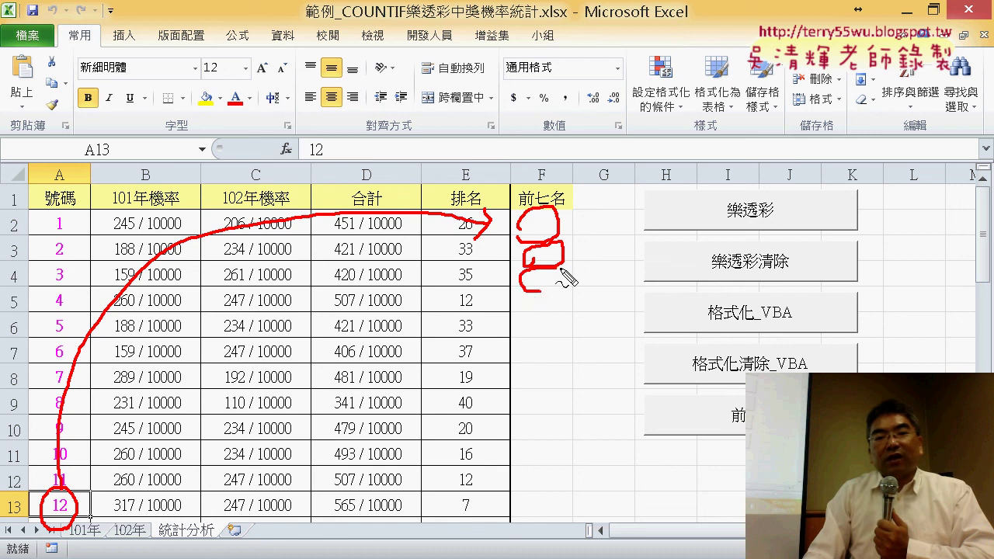
mouse_move(536, 330)
left_mouse_down()
mouse_move(544, 341)
mouse_move(530, 379)
left_mouse_up()
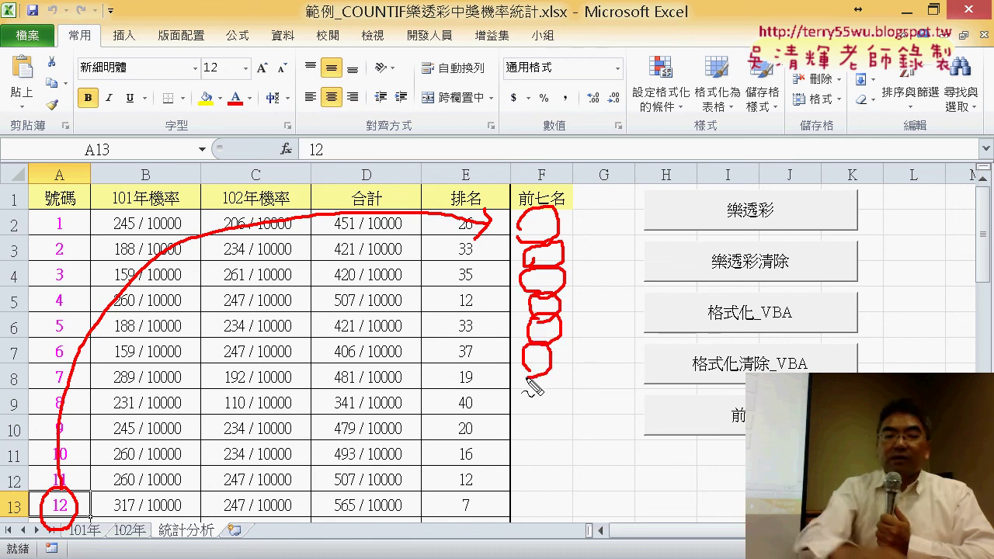
key("Escape")
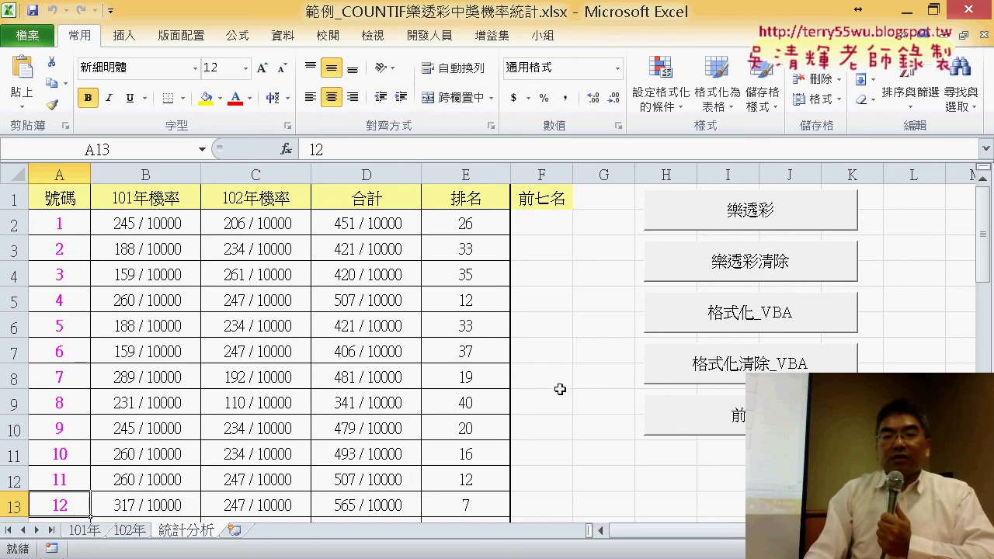
Use the 前7名 button to list 12, 21, 27, 28, 33, 34, 39 in F2:F8, then select A13.
left_click(730, 415)
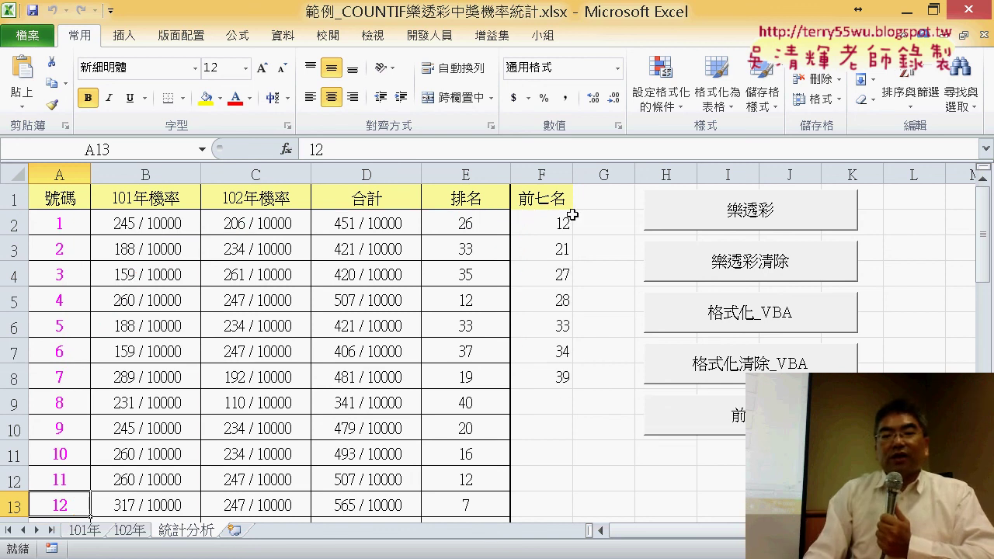
left_click_drag(573, 215, 551, 373)
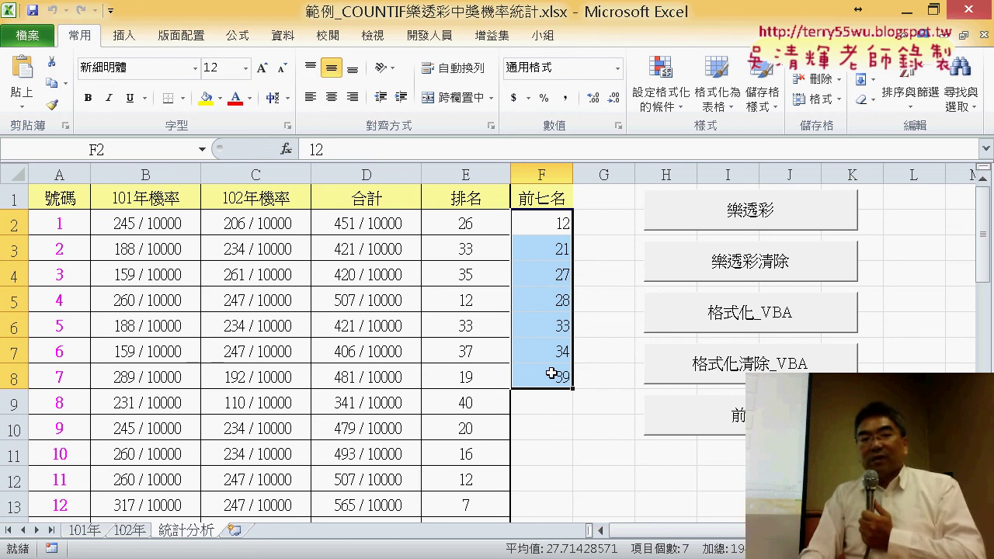
left_click(56, 506)
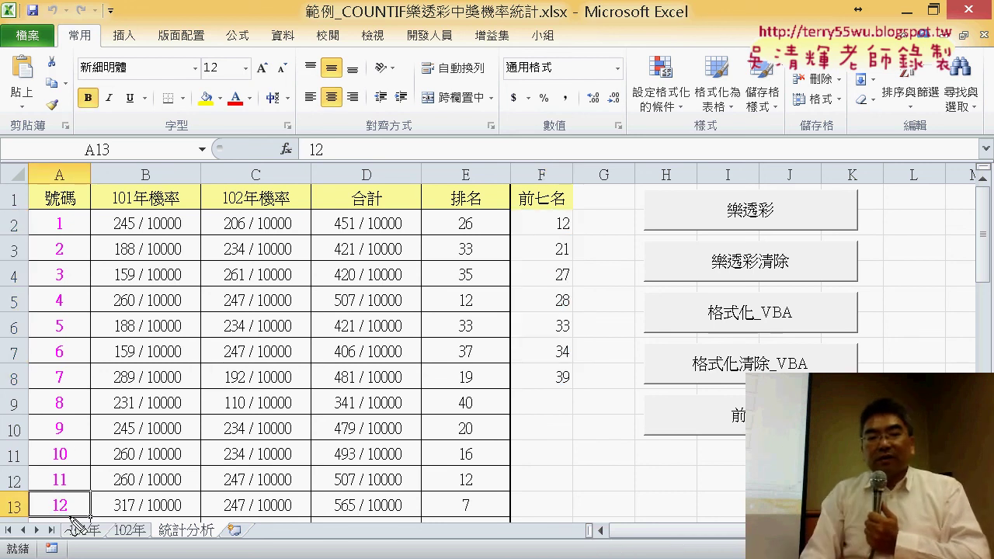
mouse_move(78, 518)
left_mouse_down()
mouse_move(77, 496)
mouse_move(512, 216)
mouse_move(506, 230)
mouse_move(573, 247)
left_mouse_up()
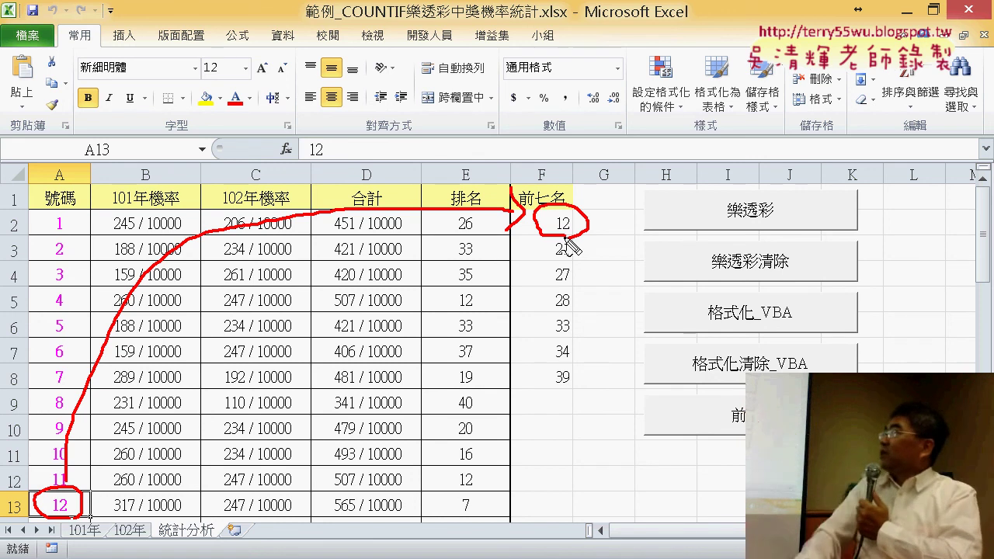
mouse_move(584, 231)
left_mouse_down()
mouse_move(578, 314)
mouse_move(592, 325)
left_mouse_up()
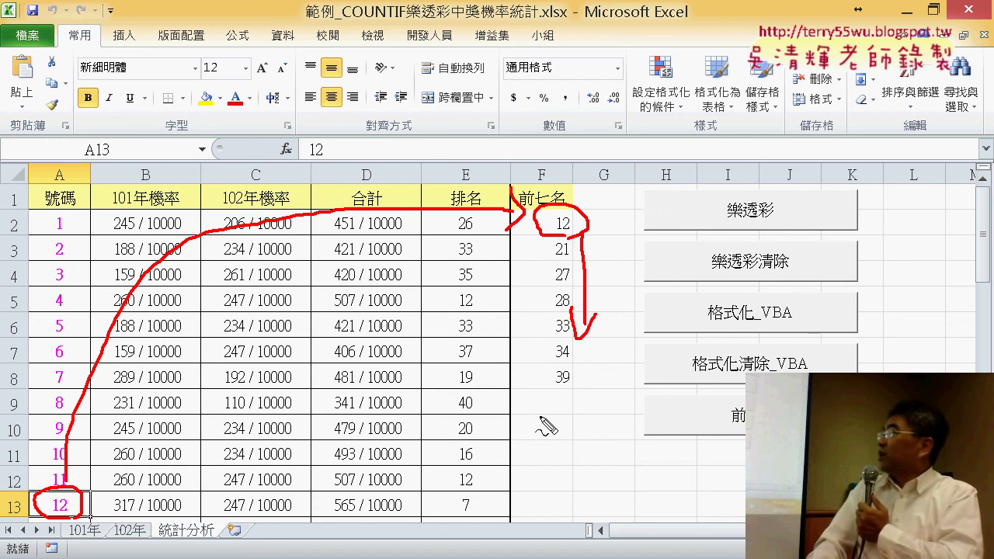
left_click_drag(562, 365, 564, 360)
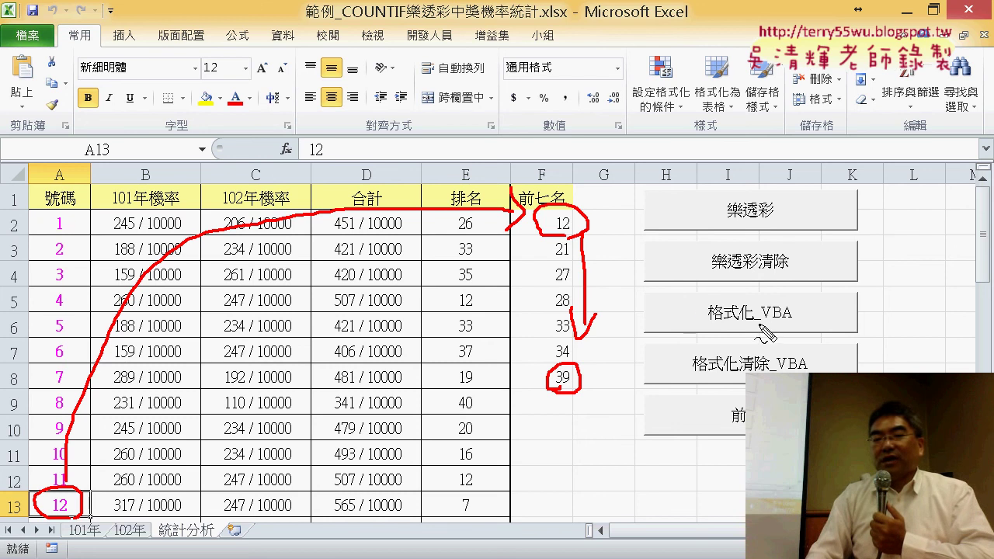
left_click_drag(769, 324, 776, 306)
left_click_drag(765, 368, 815, 356)
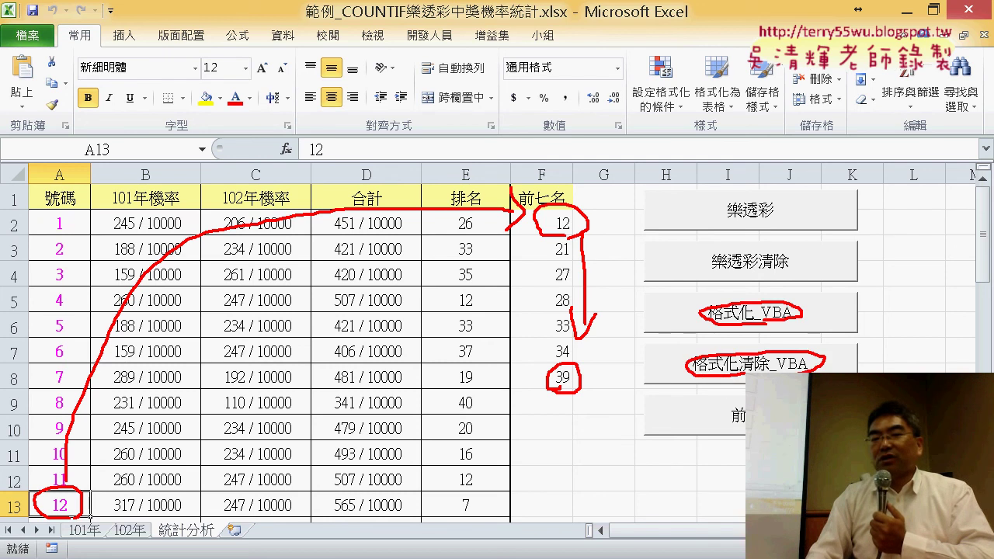
left_click_drag(587, 396, 606, 414)
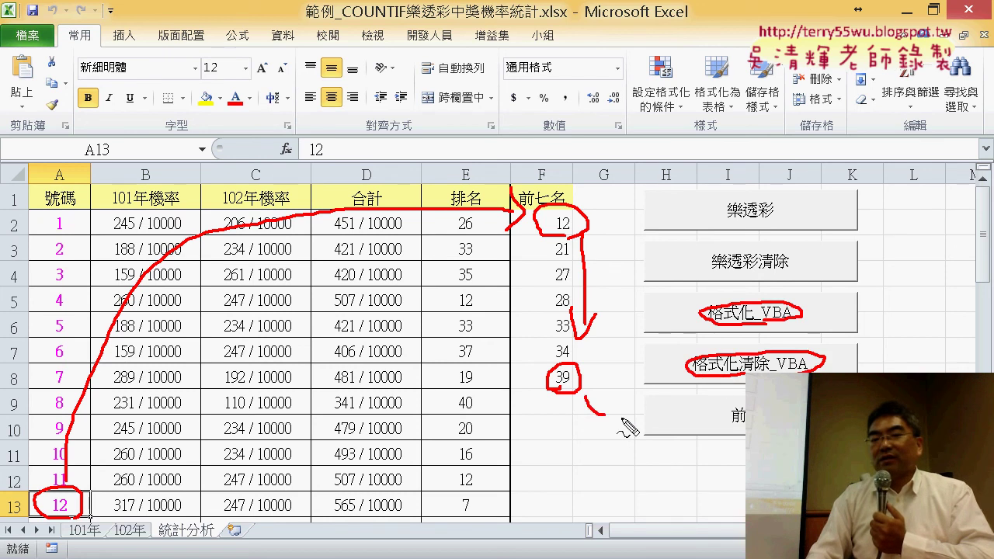